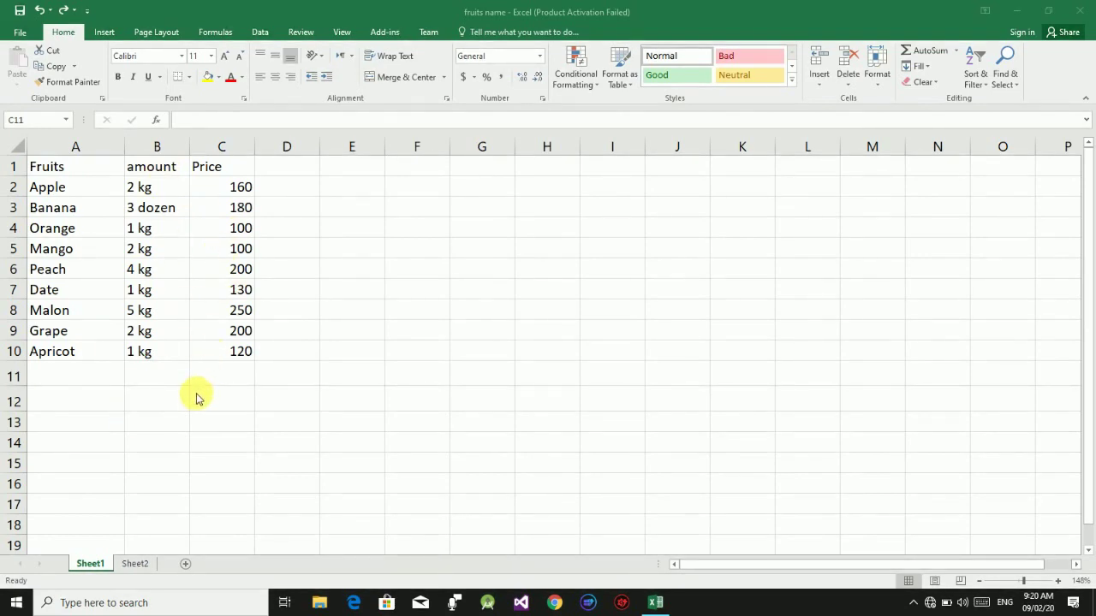
click(126, 568)
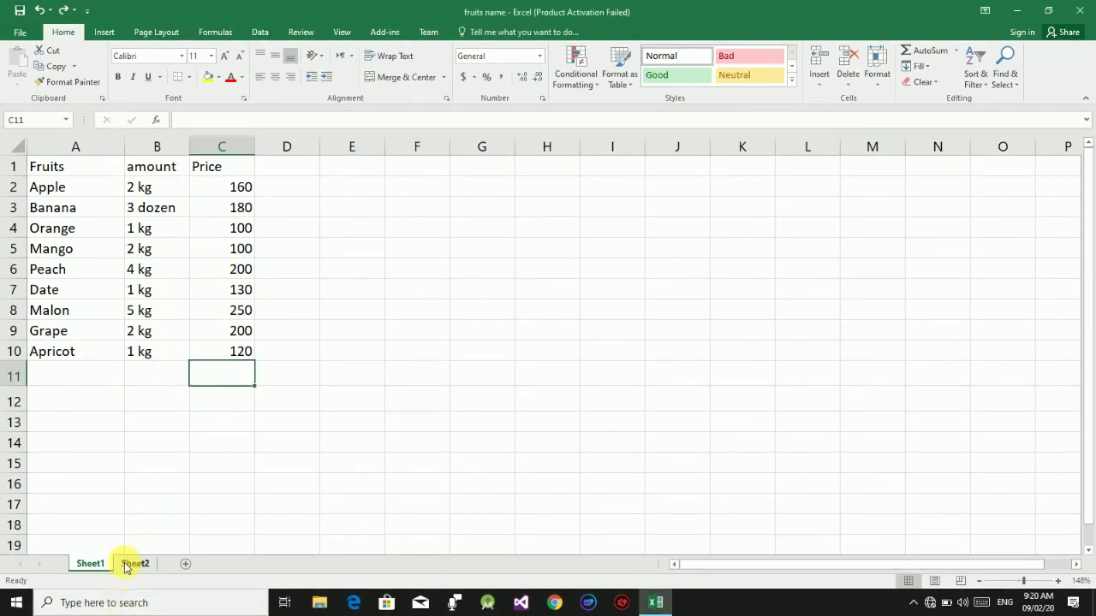
click(135, 564)
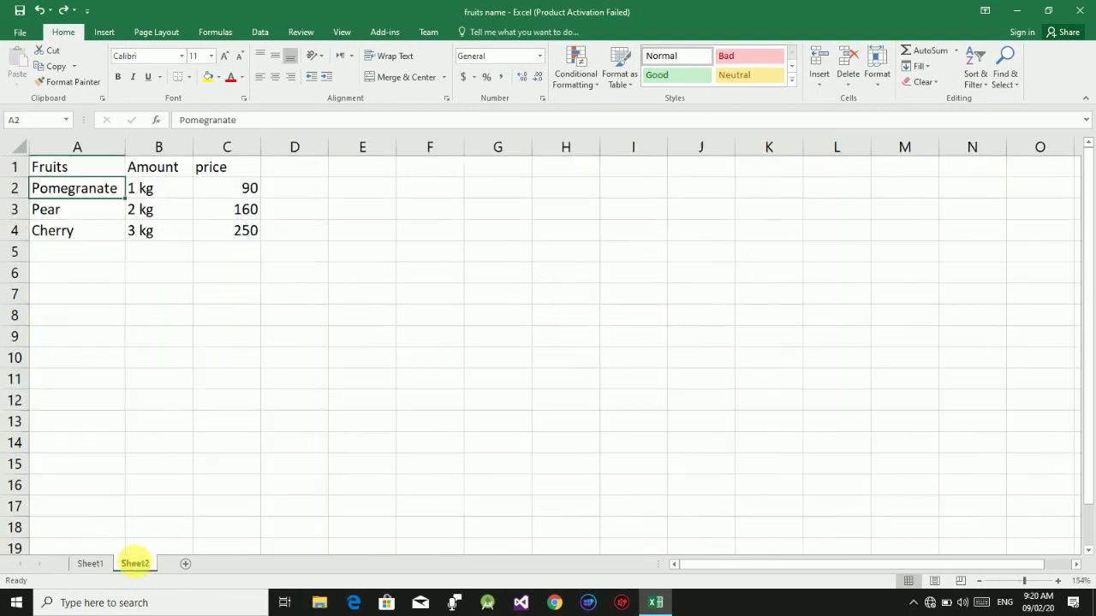
double_click(134, 563)
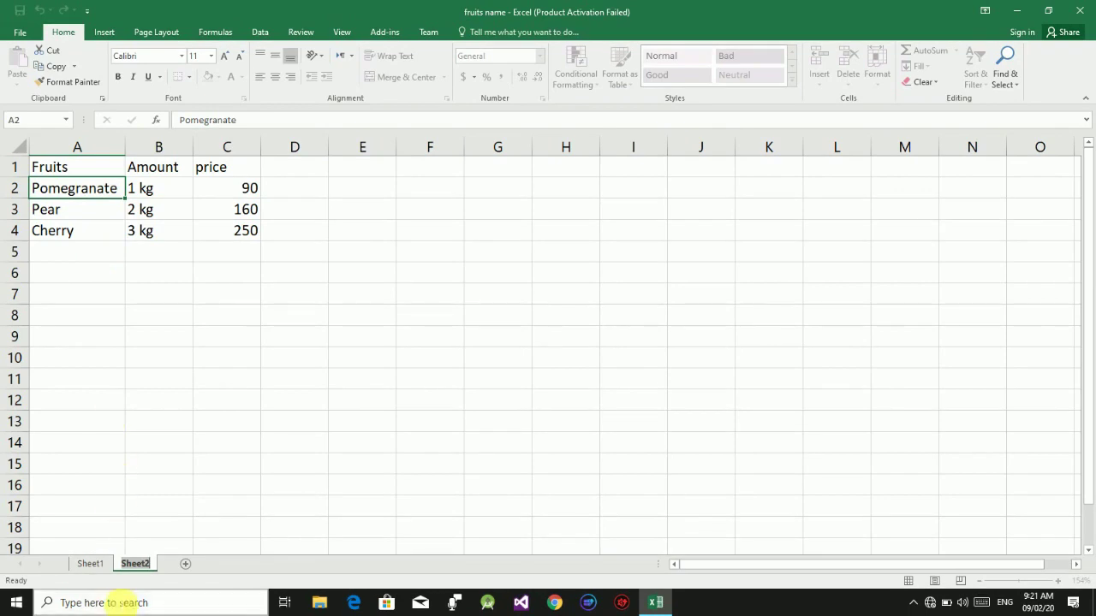
click(79, 196)
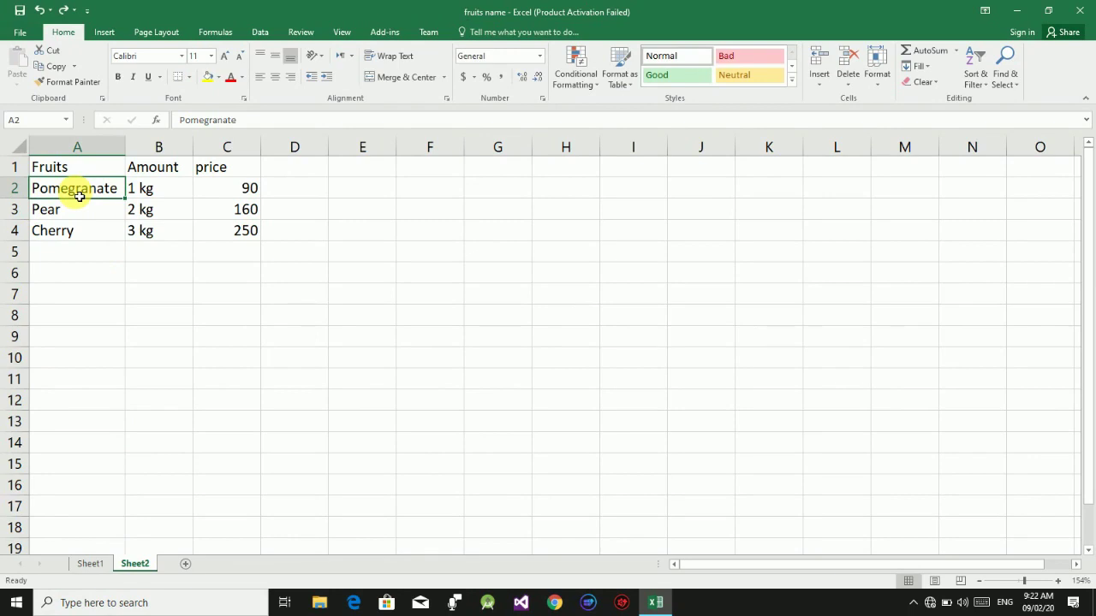
double_click(79, 196)
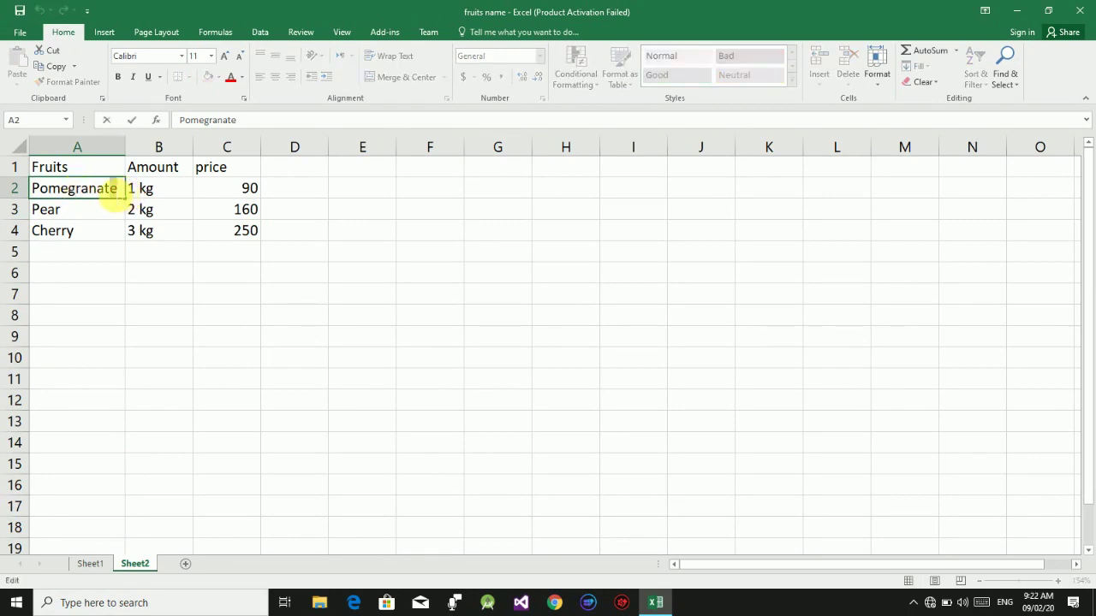
drag(116, 188, 34, 198)
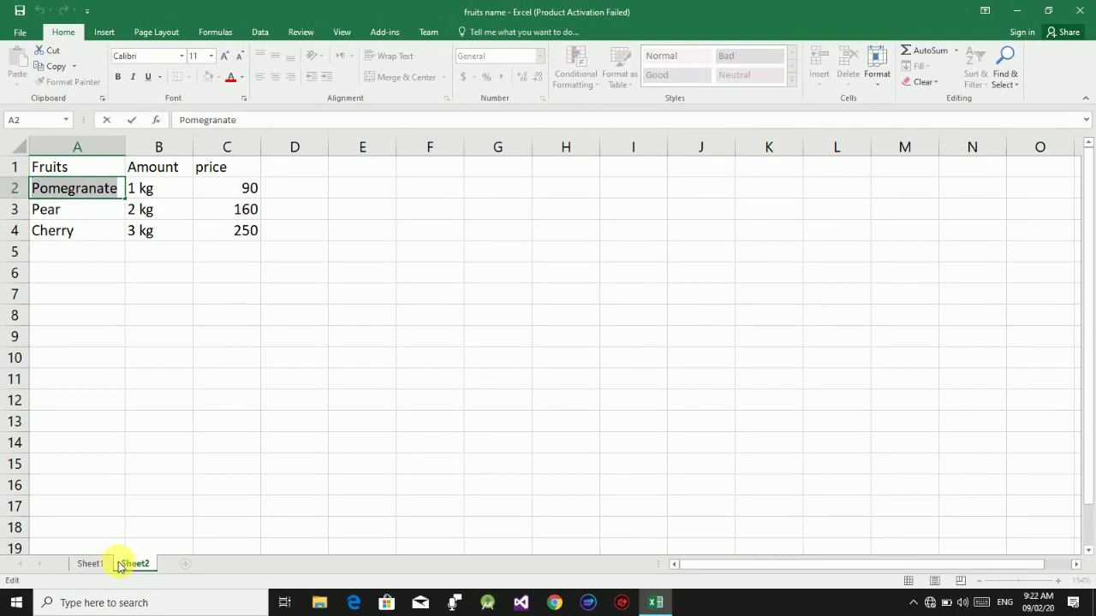
click(91, 565)
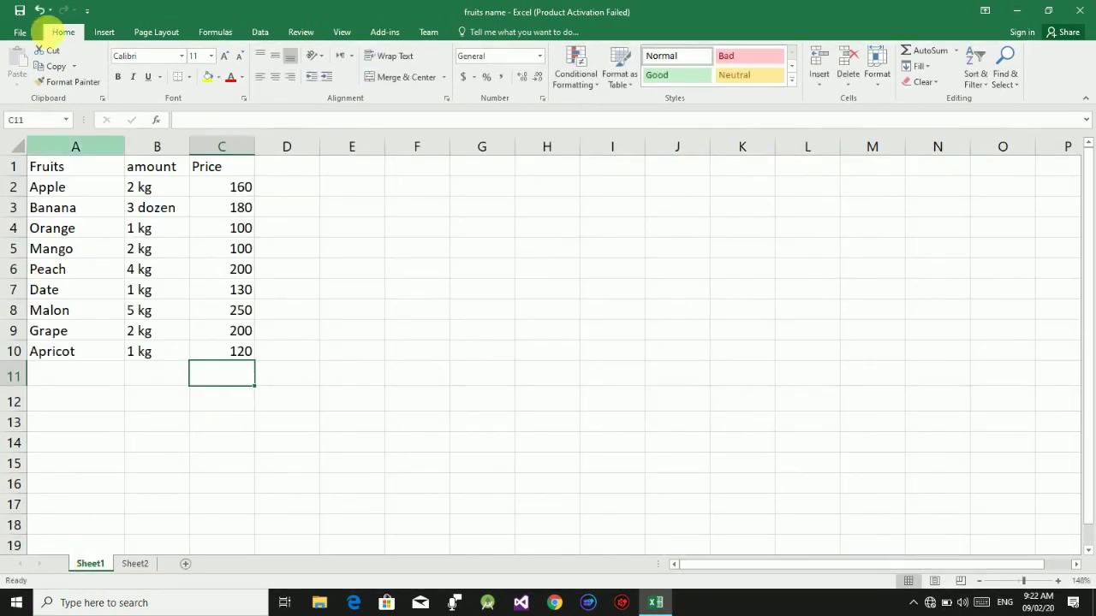
Copy the text "Pomegranate" from cell A2 of Sheet2 and paste it into cell A11 of Sheet1.
click(131, 565)
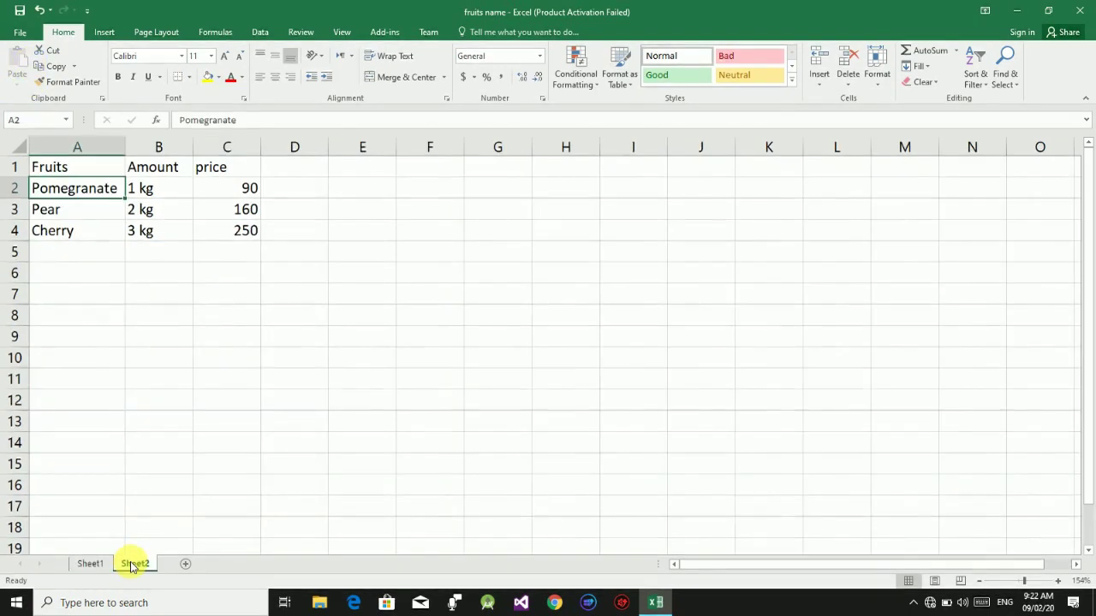
double_click(101, 195)
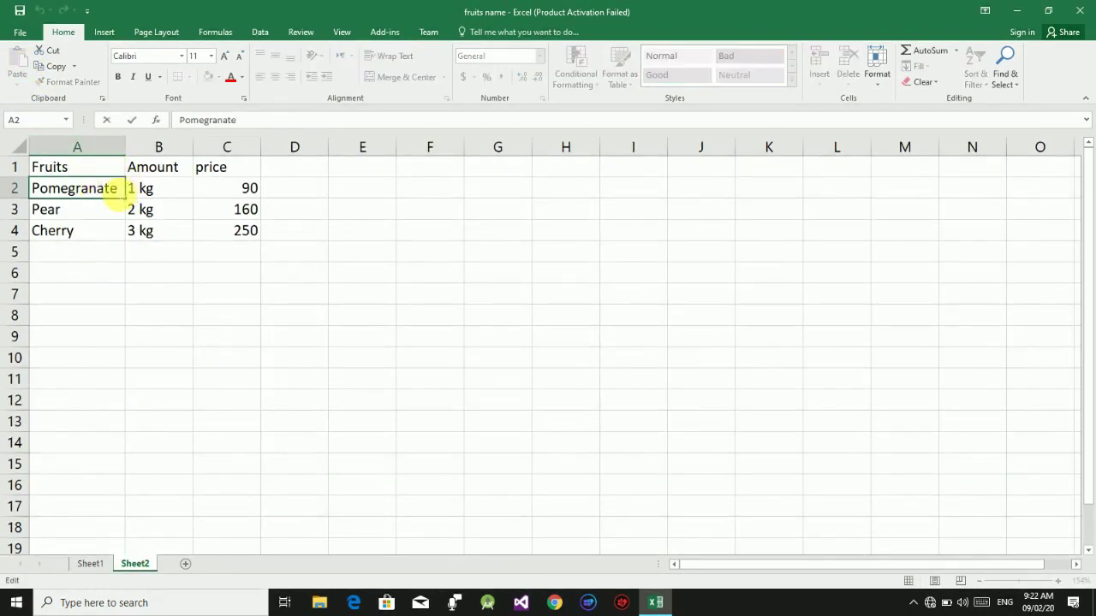
drag(127, 187, 34, 199)
key(ctrl+c)
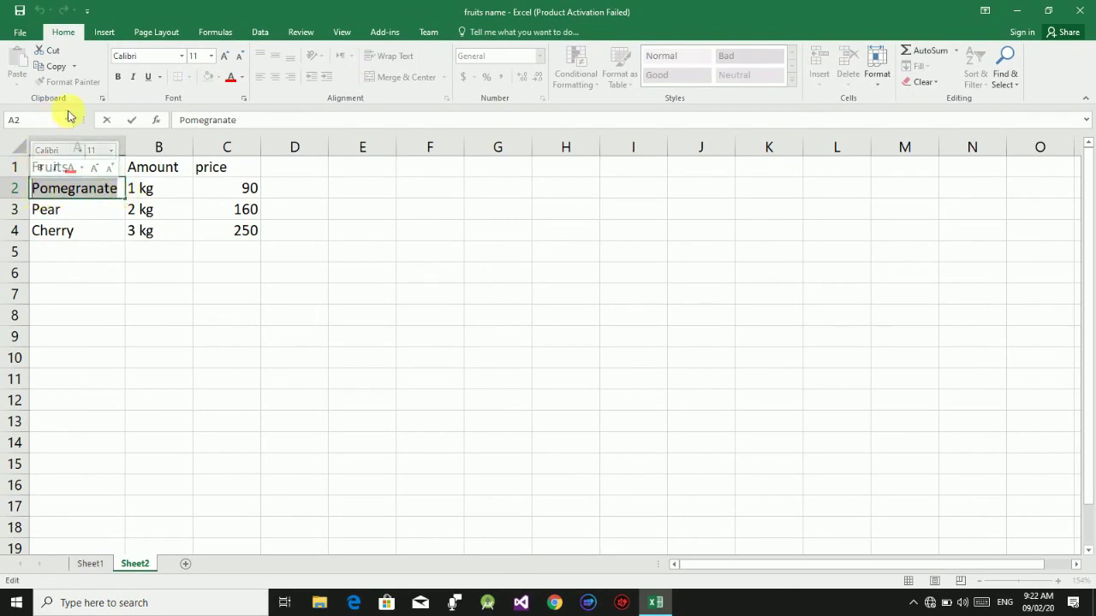
click(56, 68)
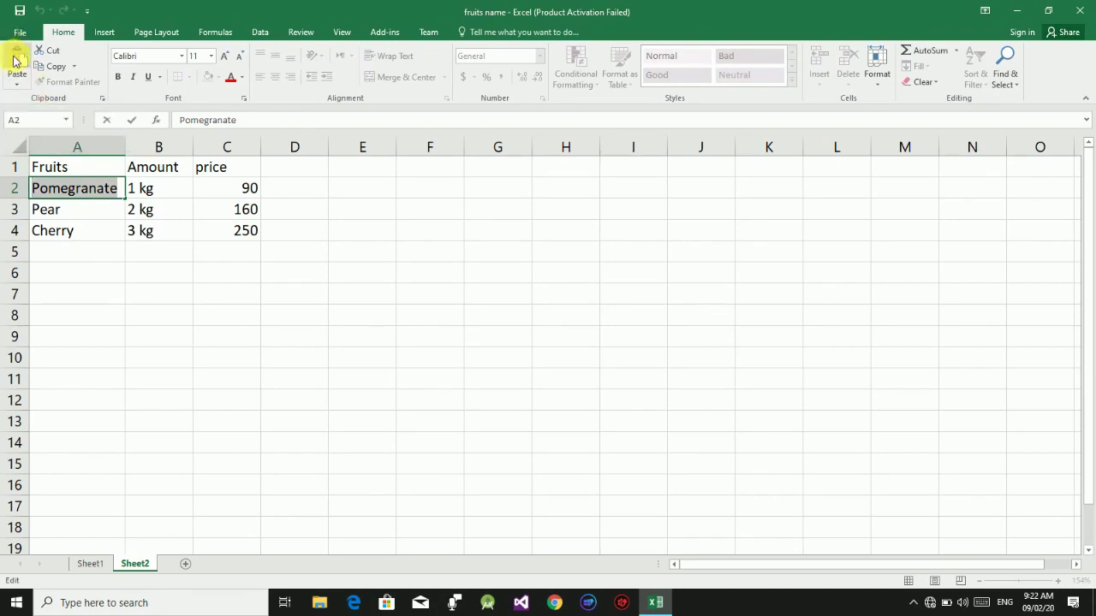
click(90, 564)
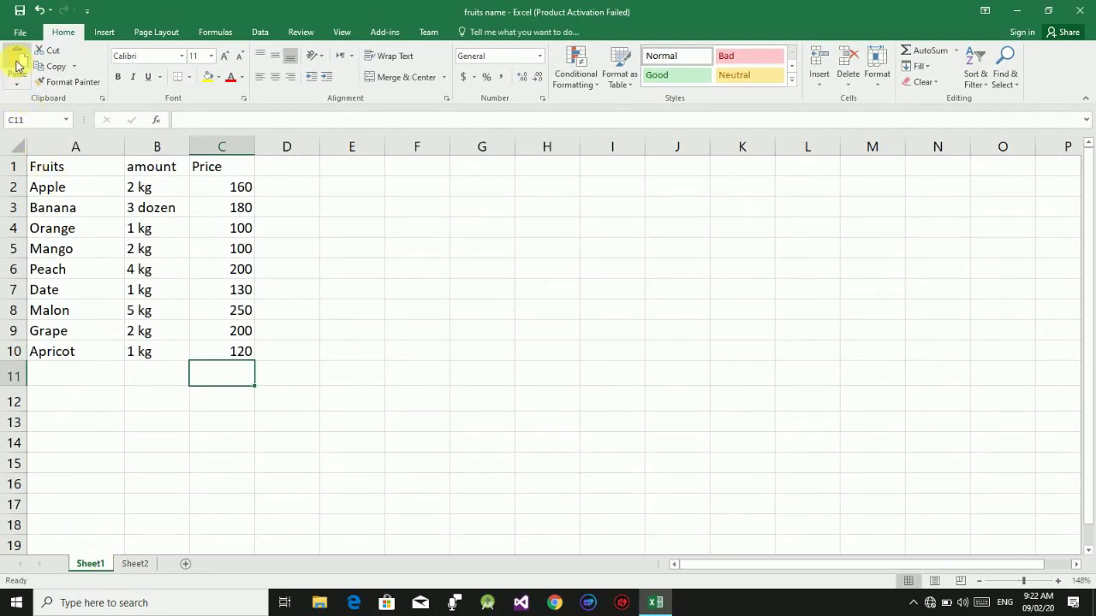
click(70, 383)
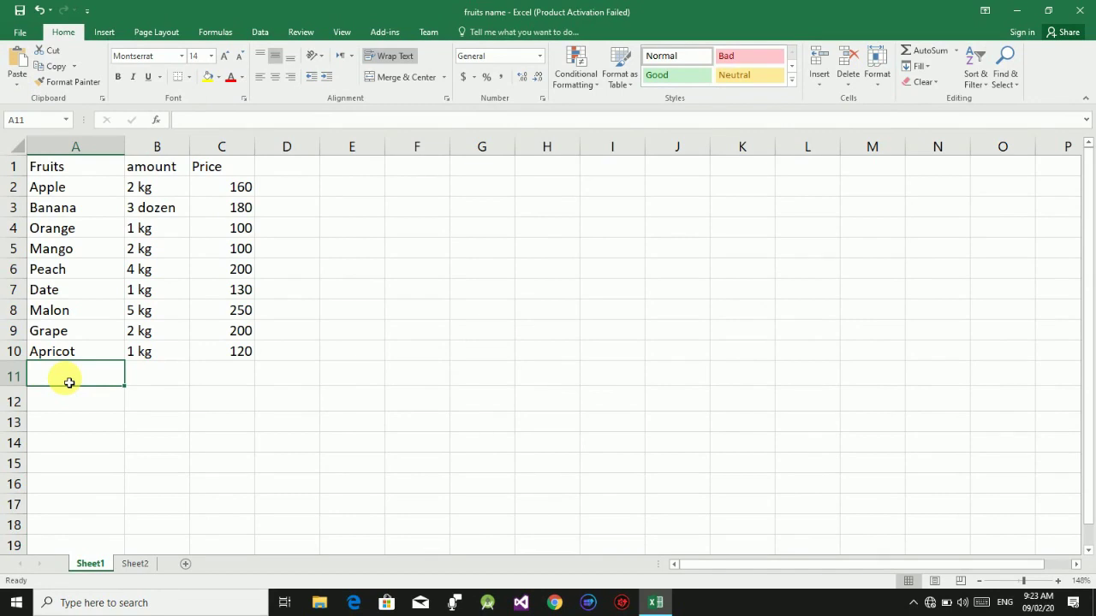
click(12, 74)
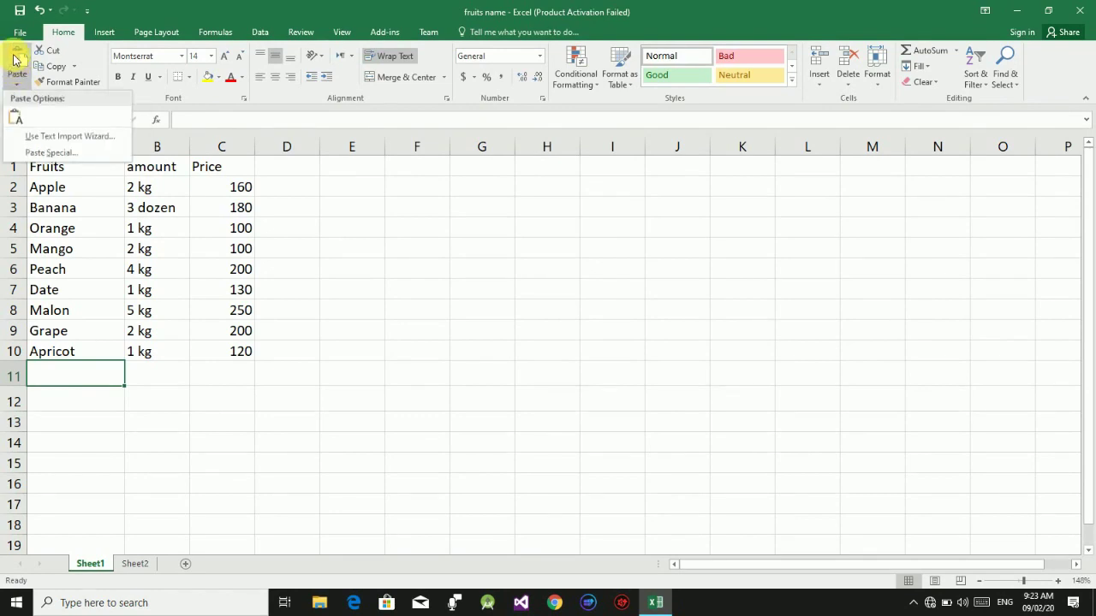
click(14, 59)
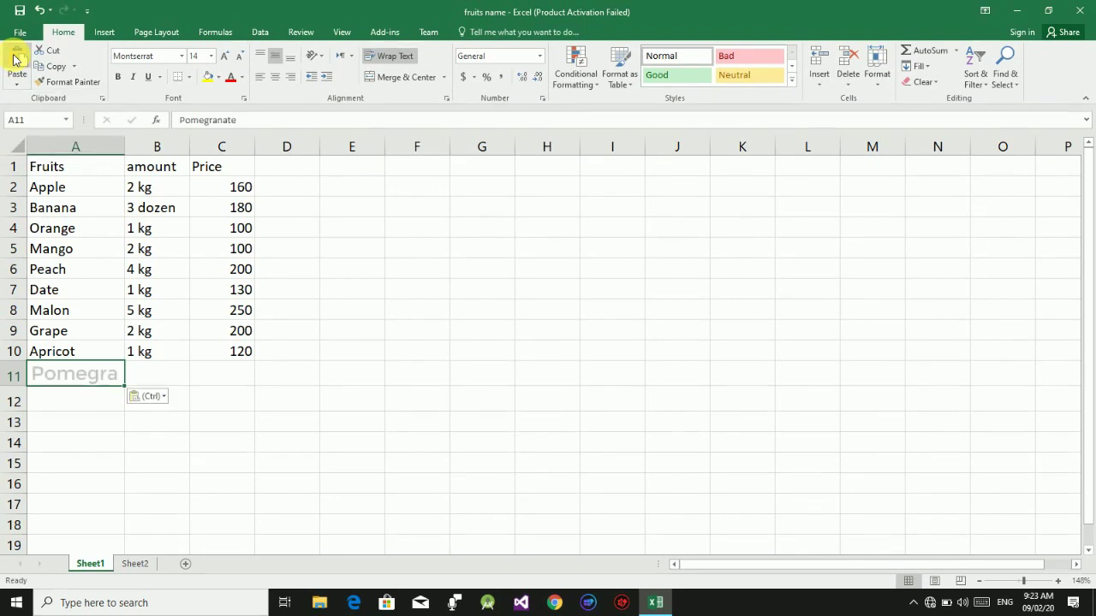
Set the font size of the Pomegranate text in cell A11 of Sheet1 to 9.
double_click(72, 374)
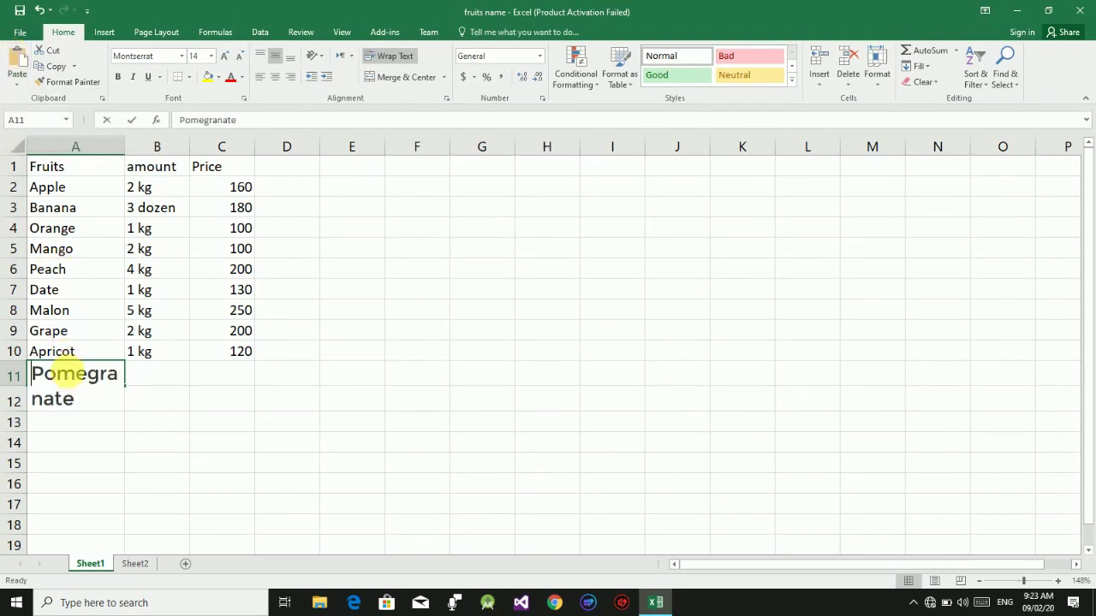
double_click(73, 374)
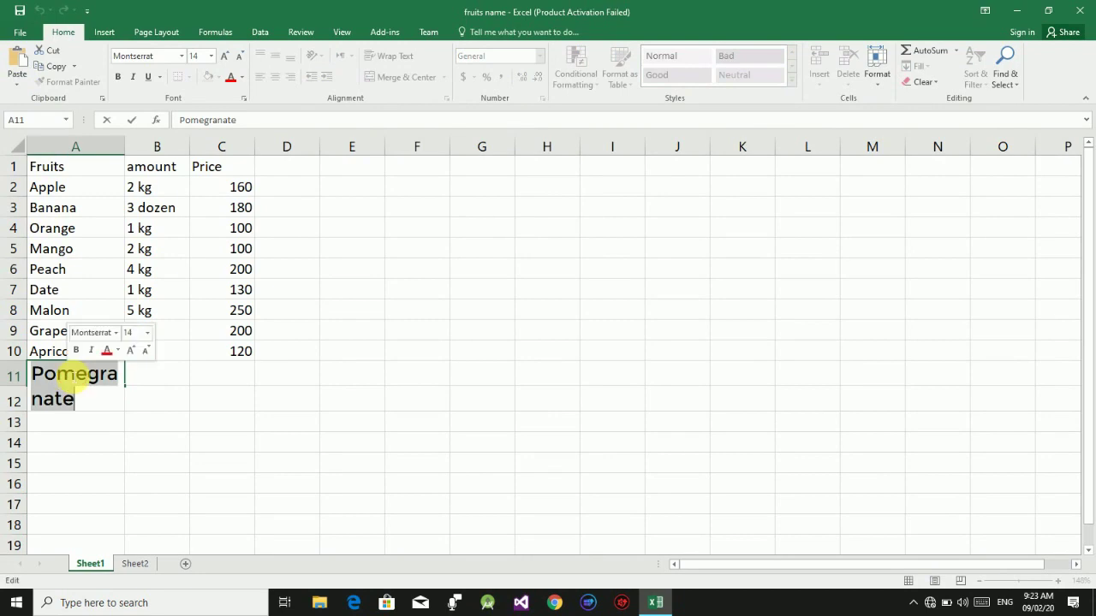
click(211, 57)
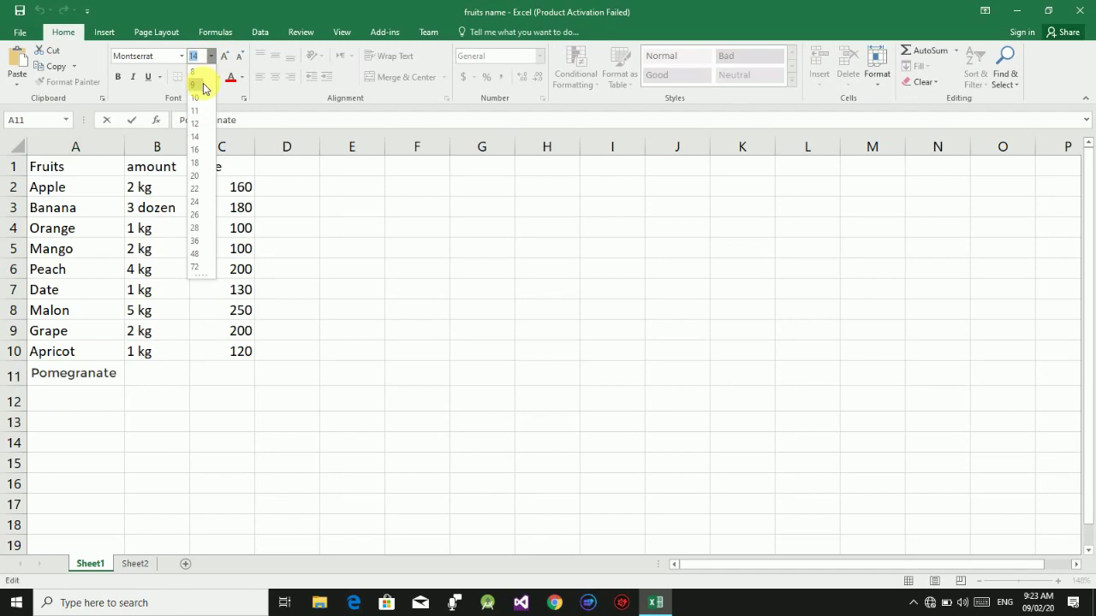
click(204, 85)
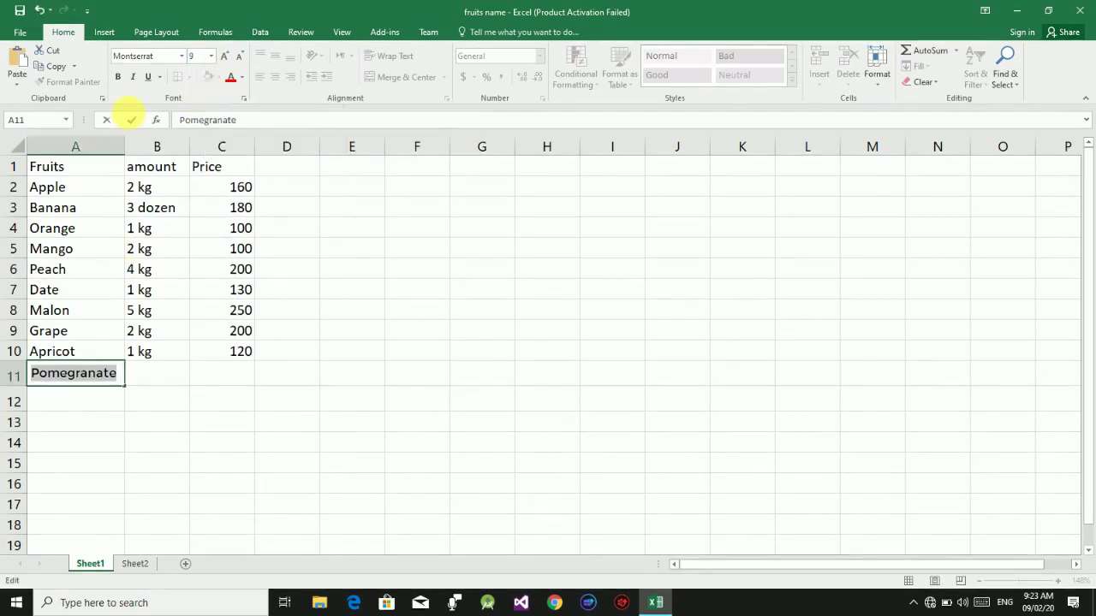
Copy the Pomegranate amount "1 kg" from cell B2 of Sheet2 and paste it into cell B11 of Sheet1.
click(135, 562)
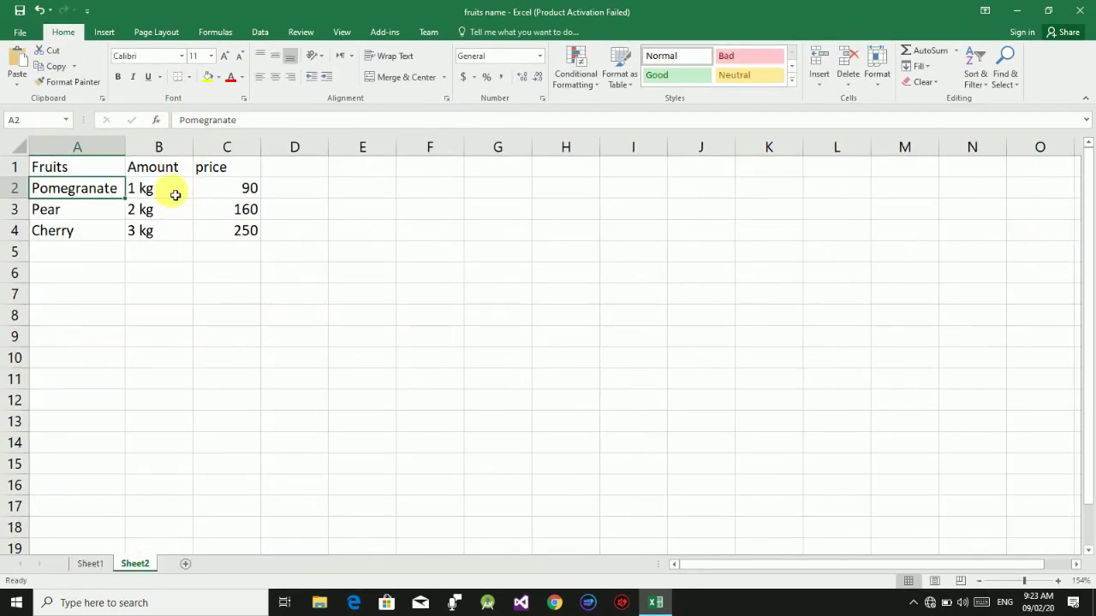
click(152, 193)
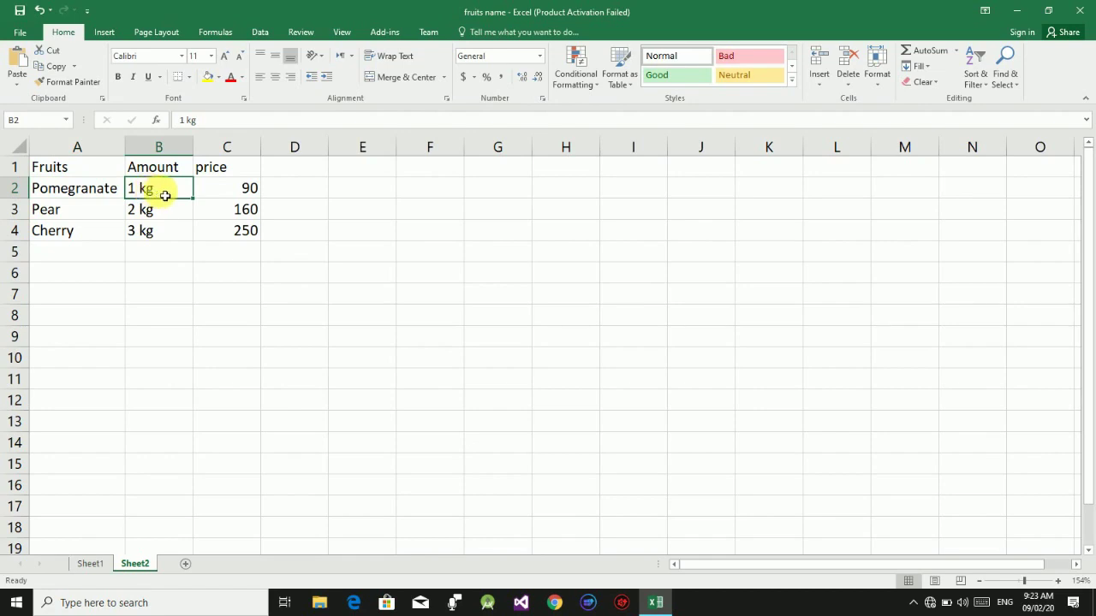
mouse_move(147, 188)
mouse_down()
mouse_move(128, 188)
mouse_move(151, 191)
mouse_up()
double_click(158, 191)
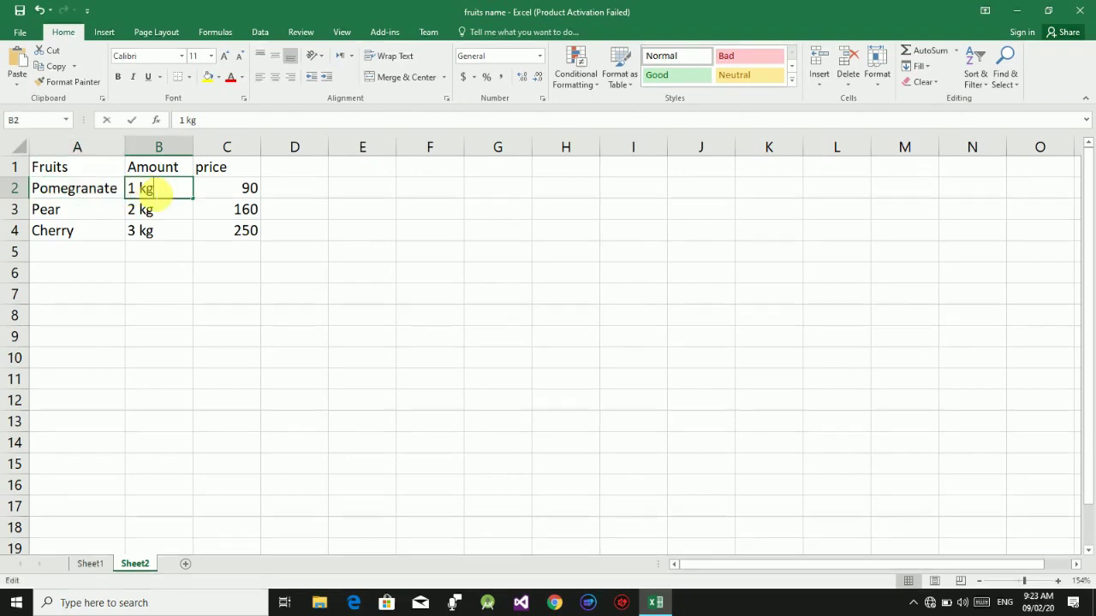
drag(127, 189, 152, 188)
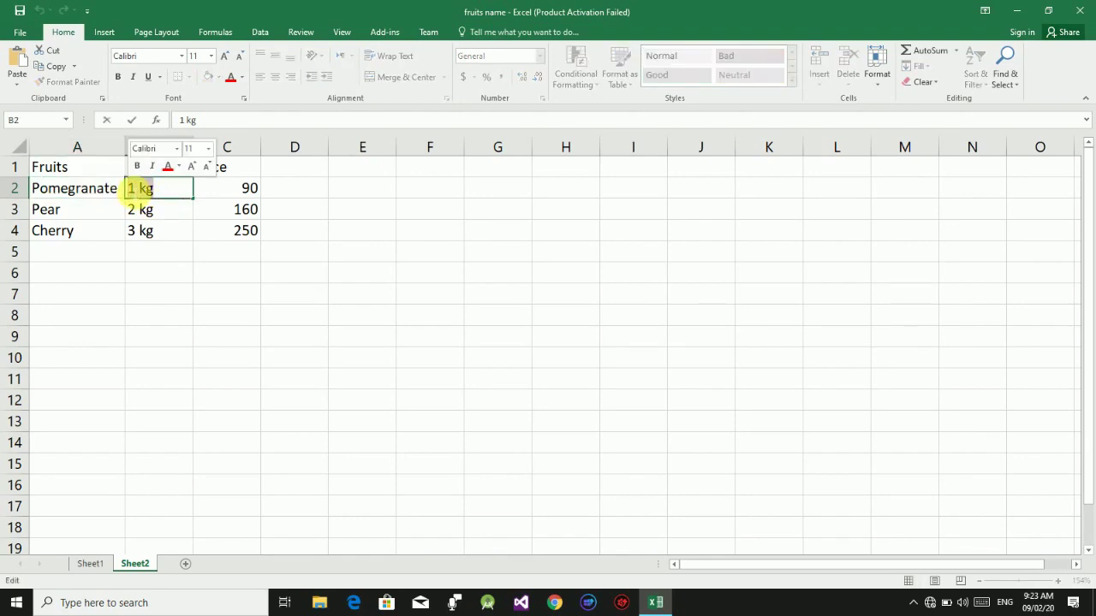
click(56, 70)
click(100, 566)
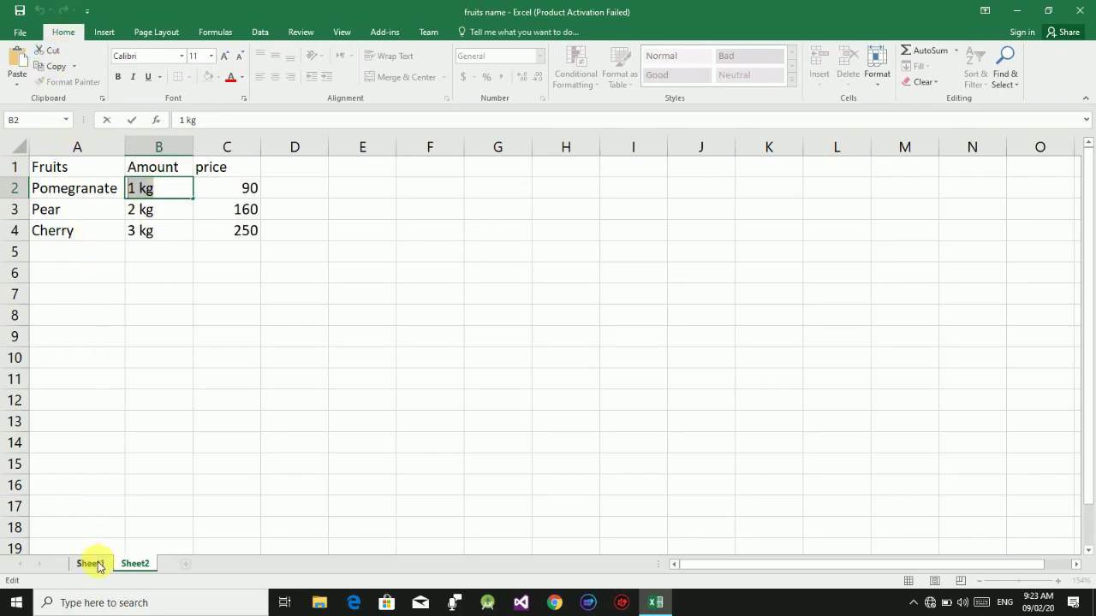
click(169, 381)
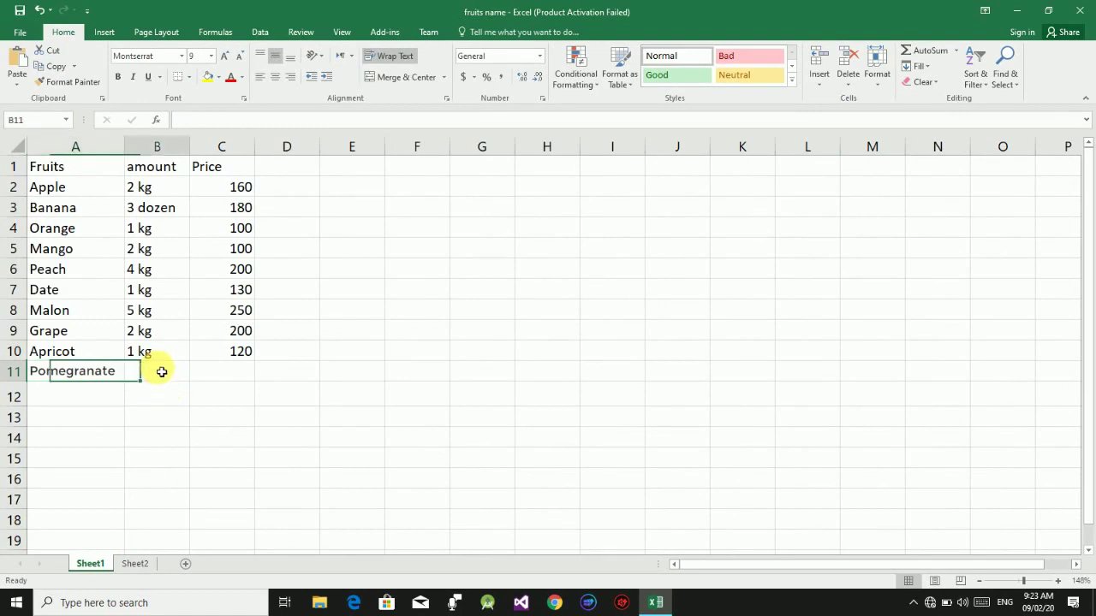
click(18, 64)
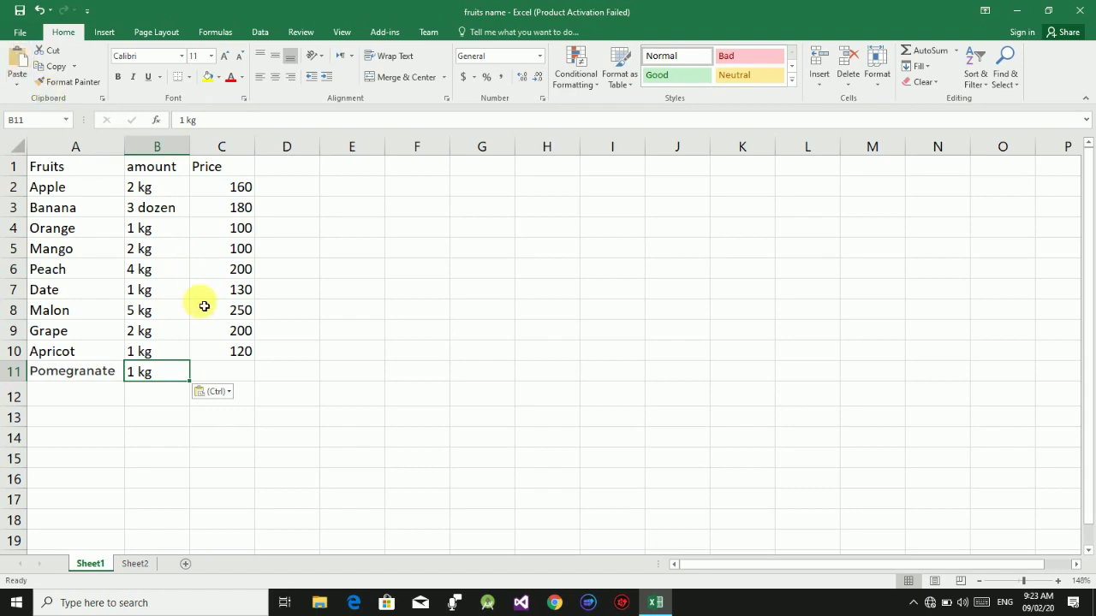
Copy the Pomegranate price 90 from cell C2 of Sheet2 and paste it into cell C11 of Sheet1.
click(135, 565)
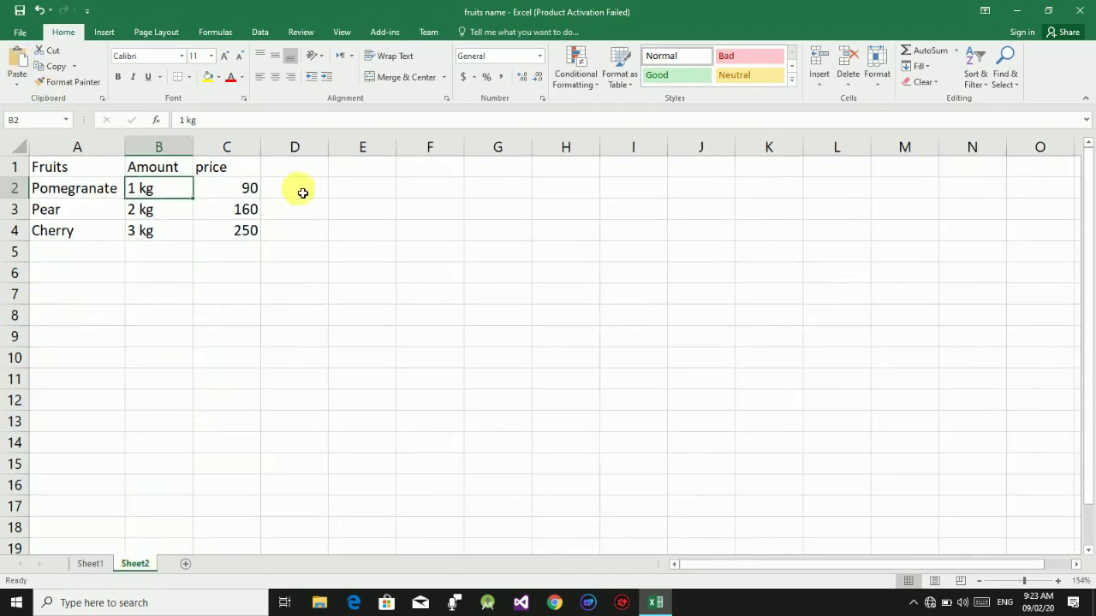
click(243, 194)
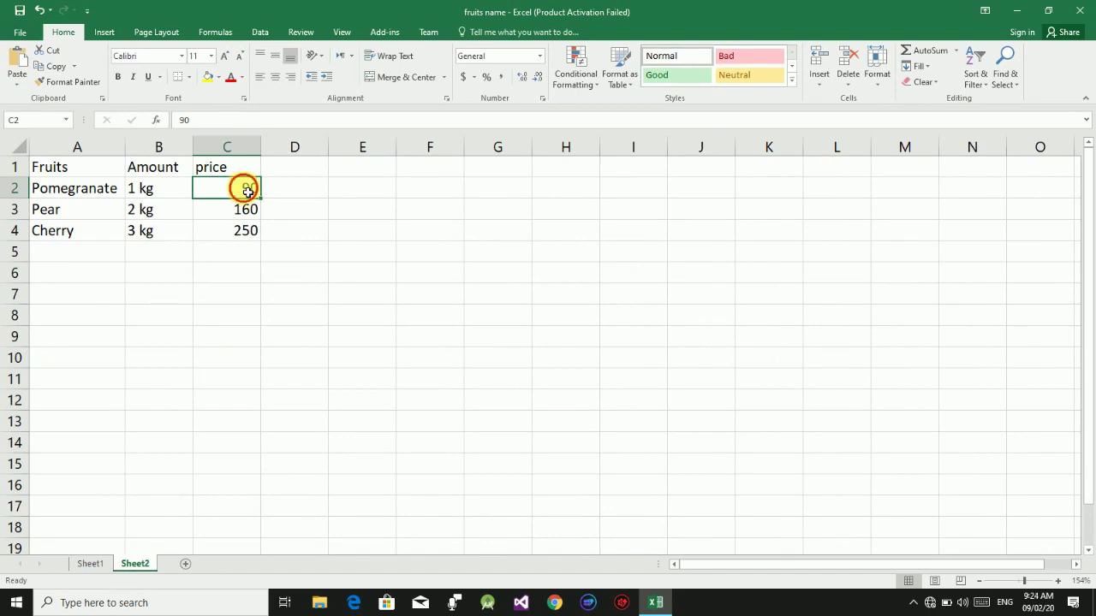
double_click(248, 192)
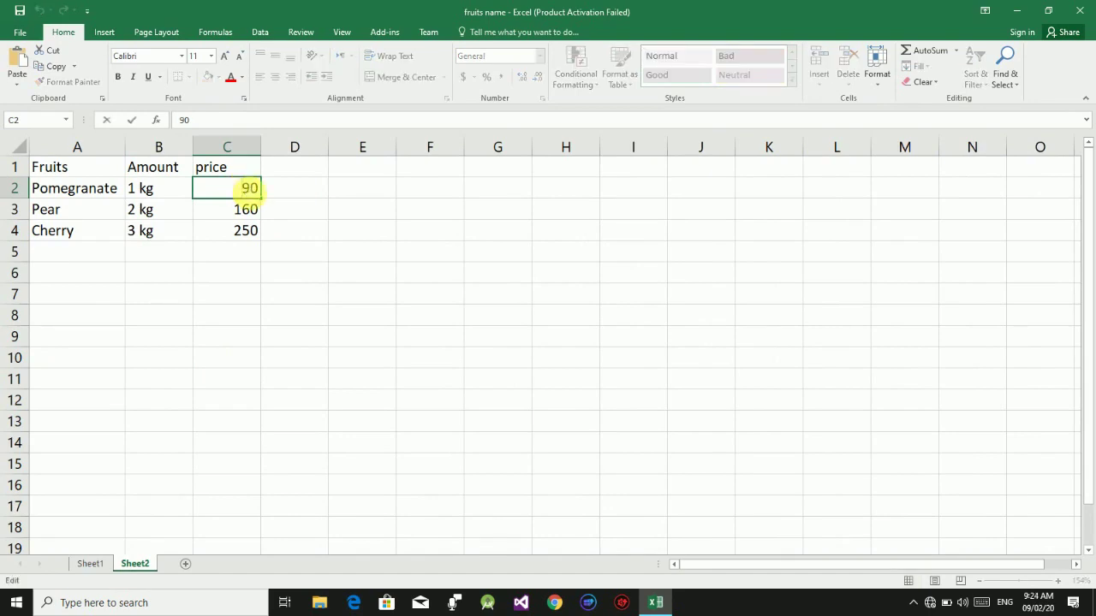
double_click(248, 189)
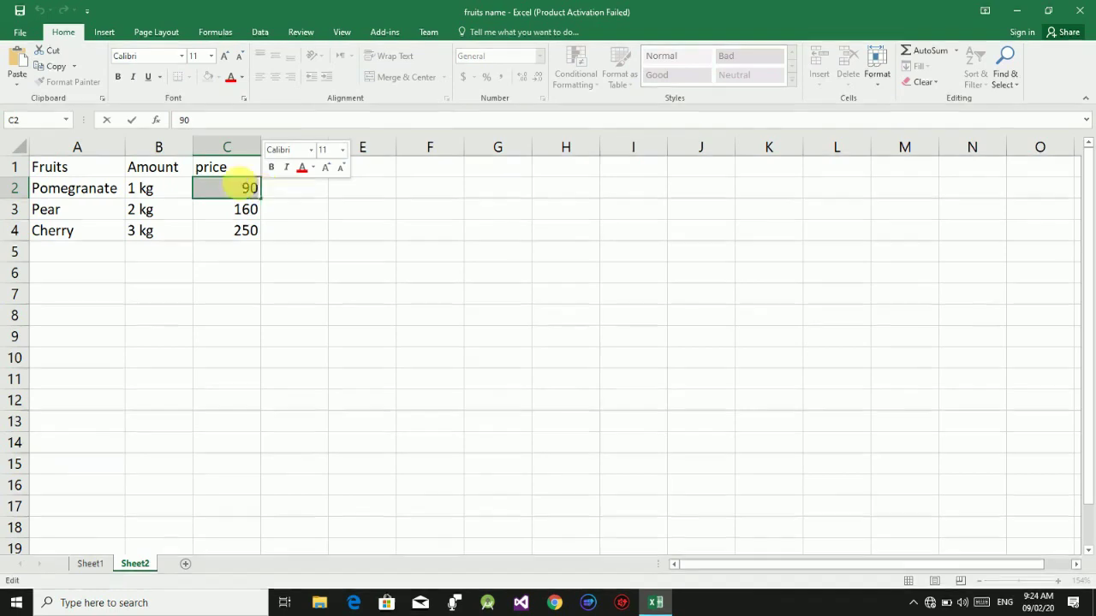
click(53, 69)
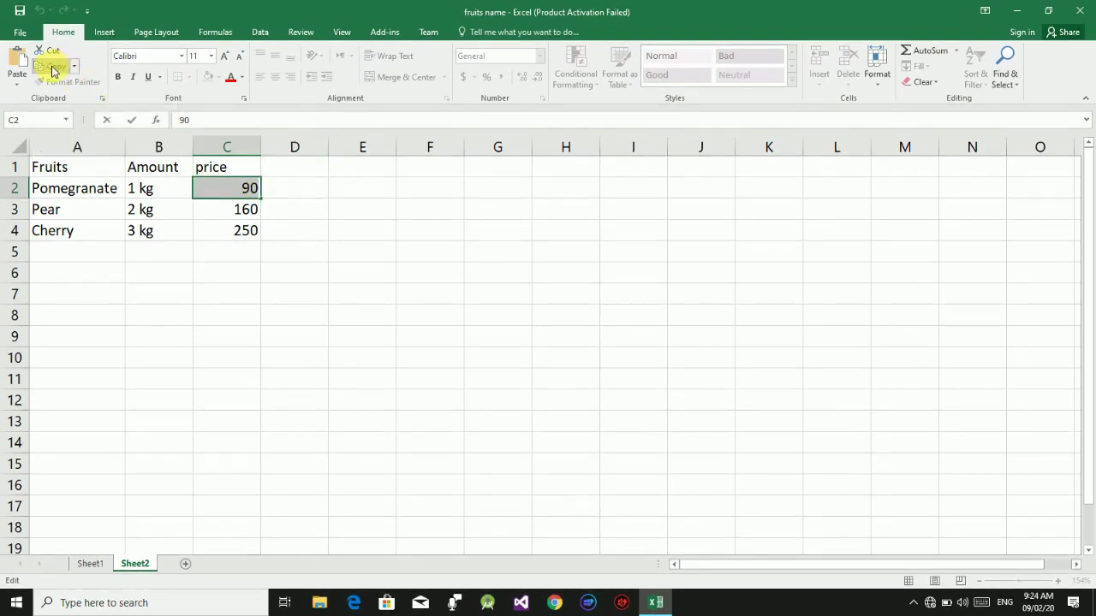
click(91, 564)
click(250, 381)
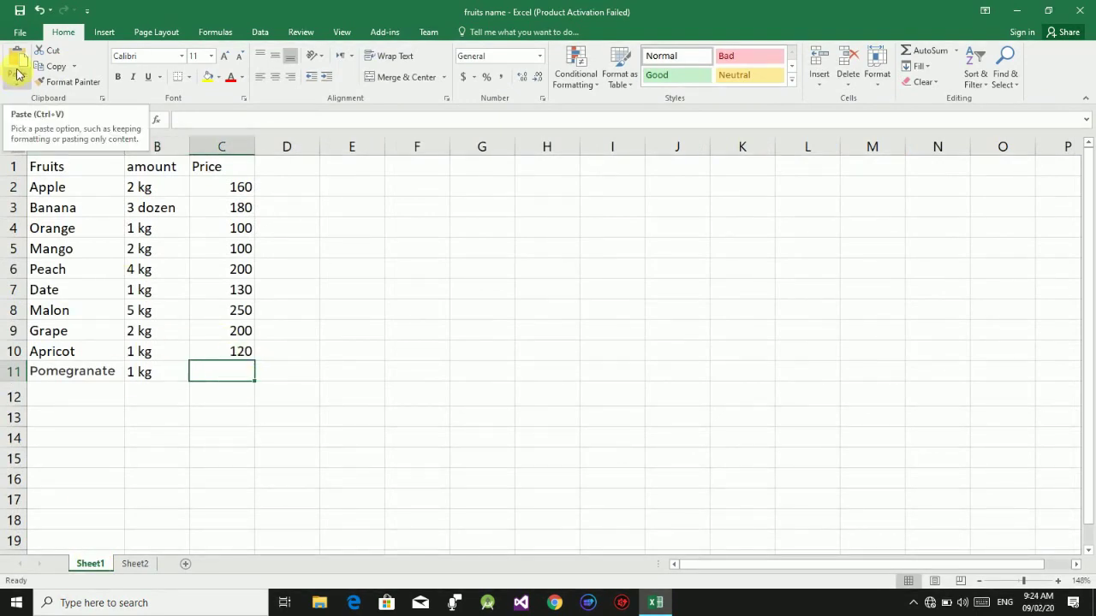
click(16, 59)
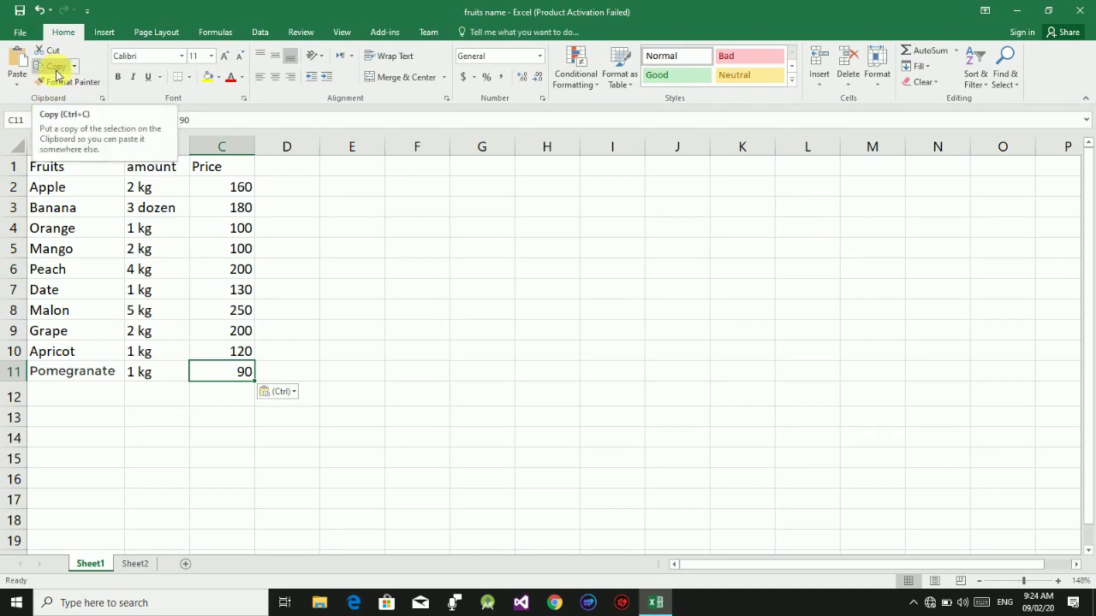
Copy the text "Pear" from cell A3 of Sheet2 and paste it into cell A12 of Sheet1.
click(137, 564)
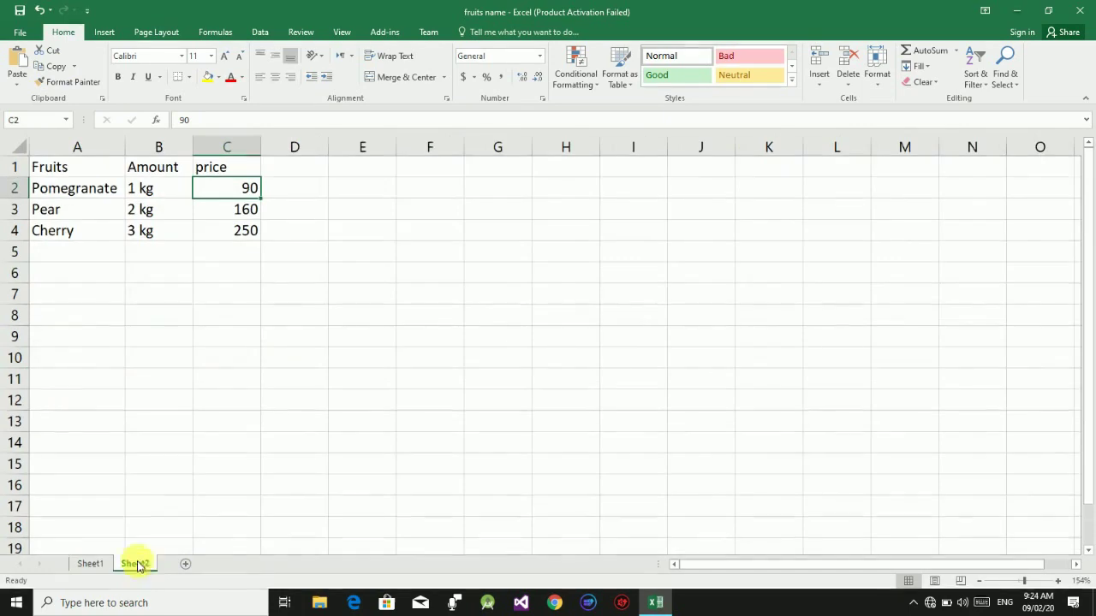
click(60, 214)
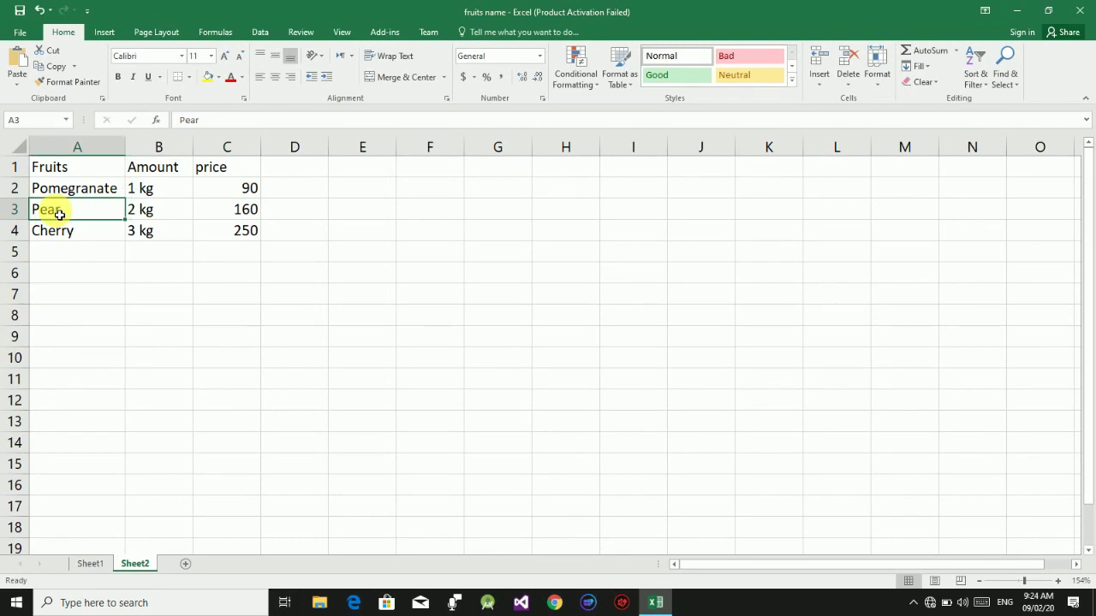
double_click(47, 210)
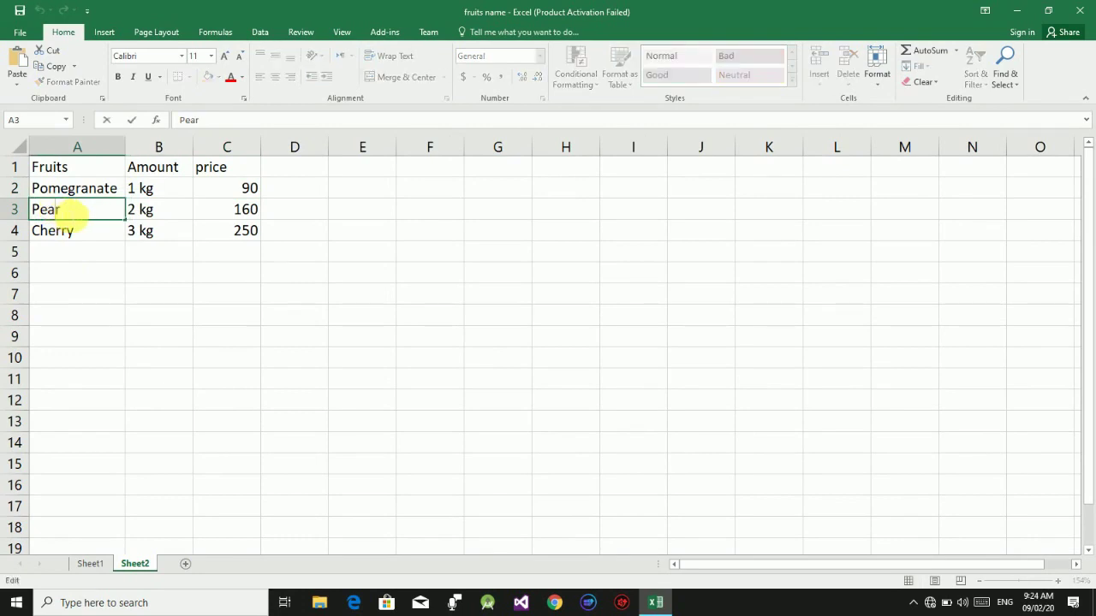
drag(62, 210, 15, 209)
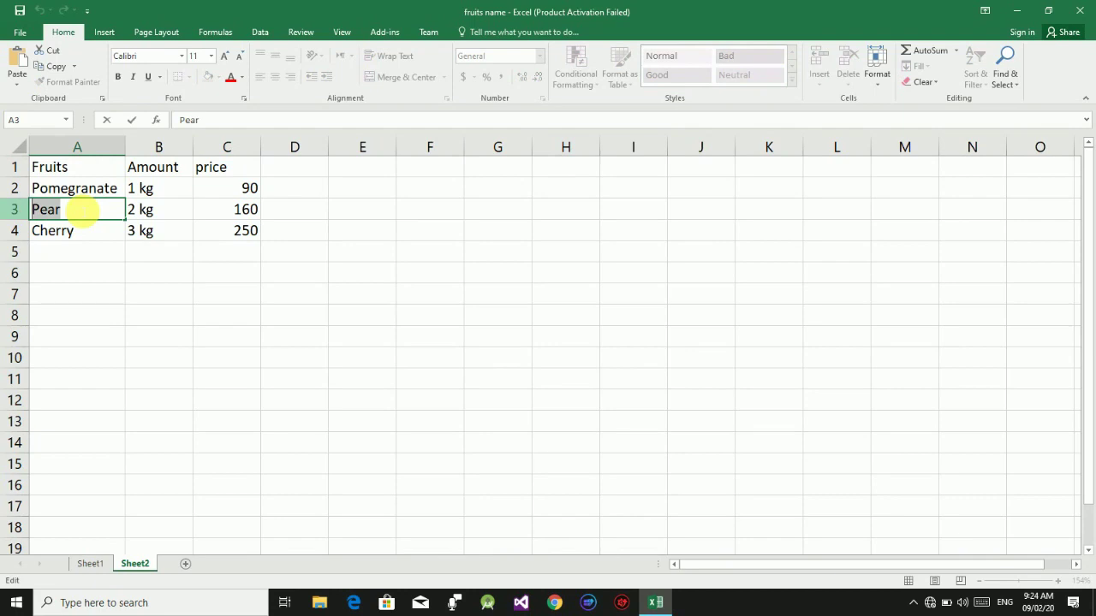
click(86, 563)
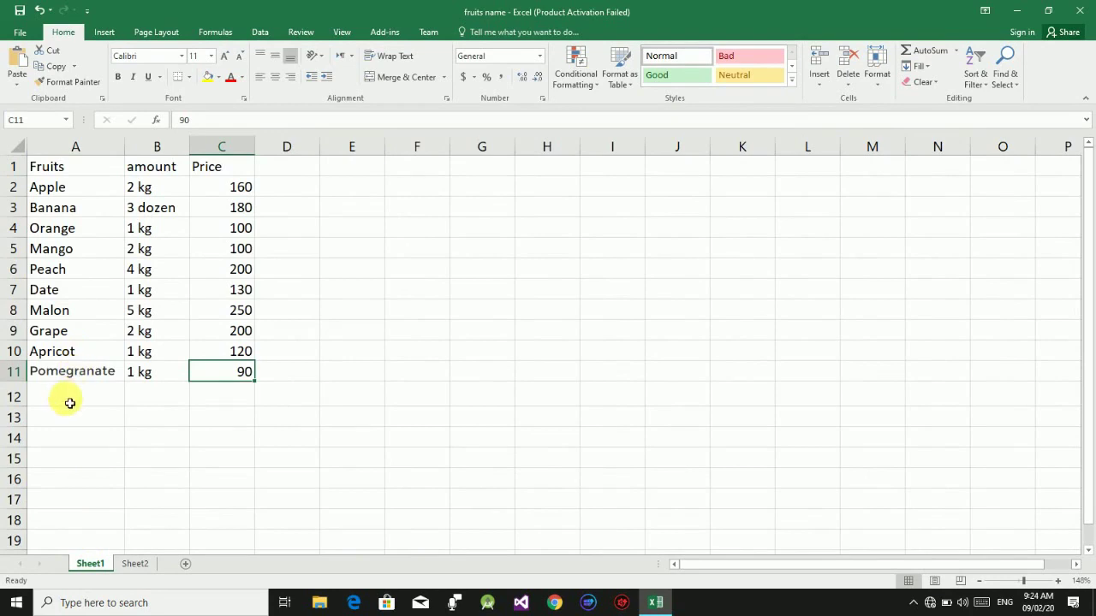
click(70, 403)
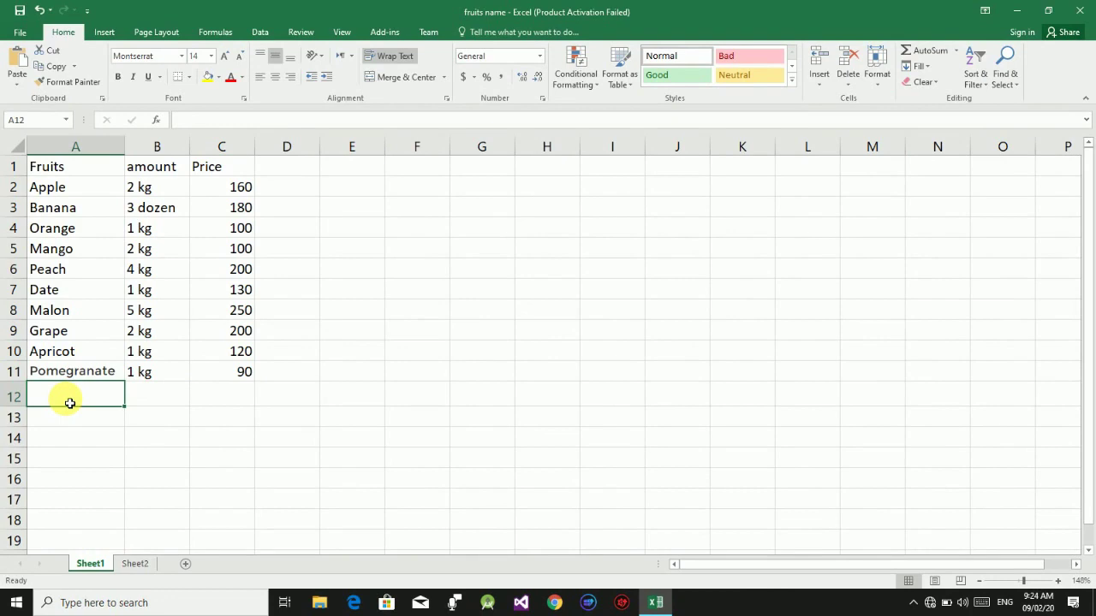
key(ctrl+v)
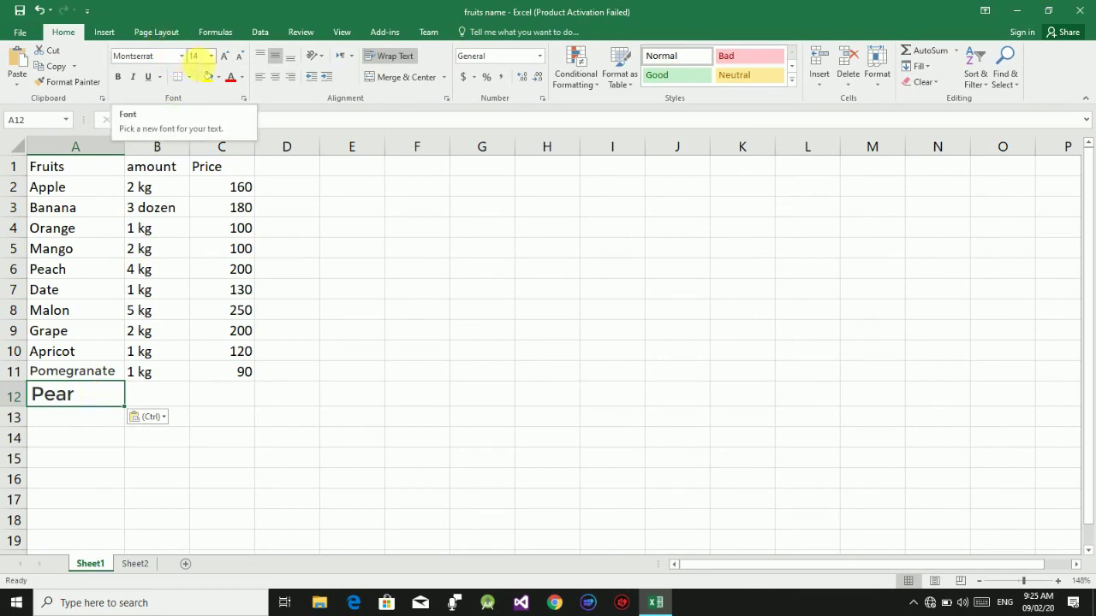
Set the font size of the Pear text in cell A12 of Sheet1 to 9.
double_click(85, 398)
drag(85, 399, 25, 392)
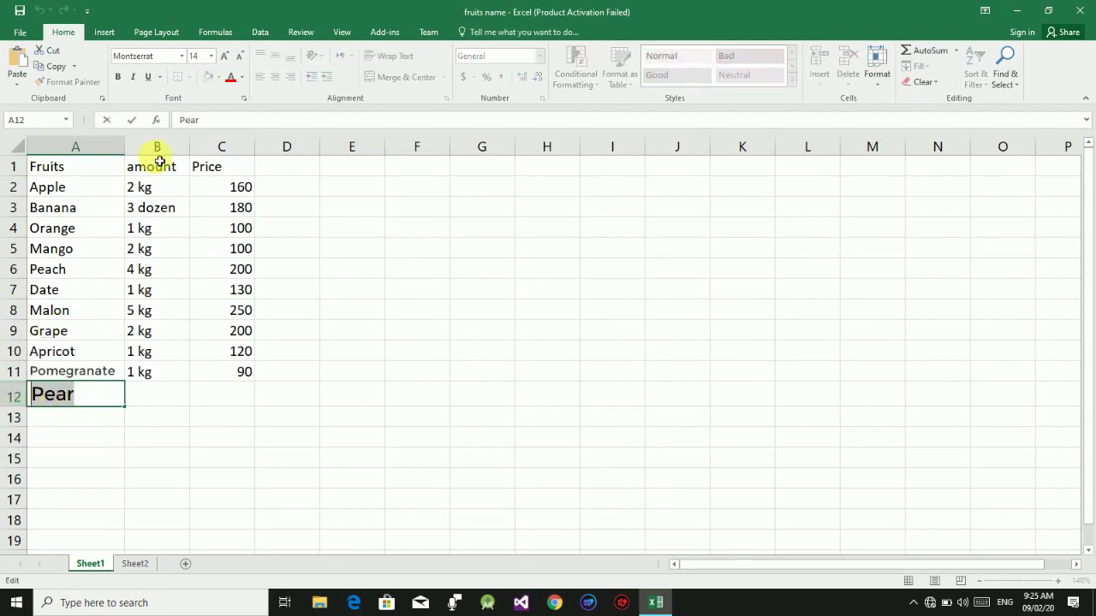
click(211, 56)
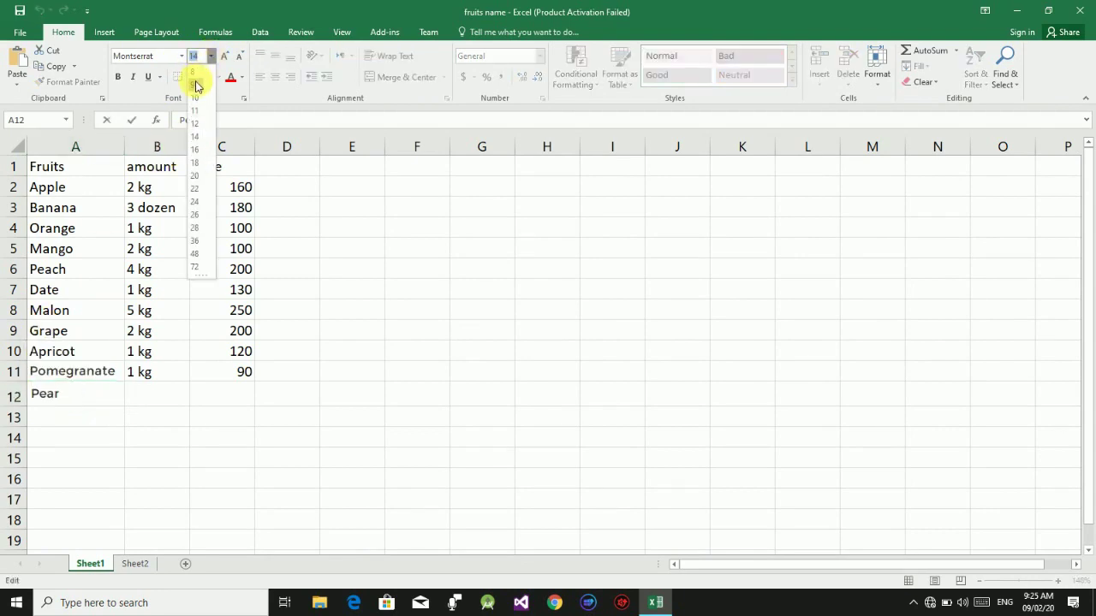
click(196, 85)
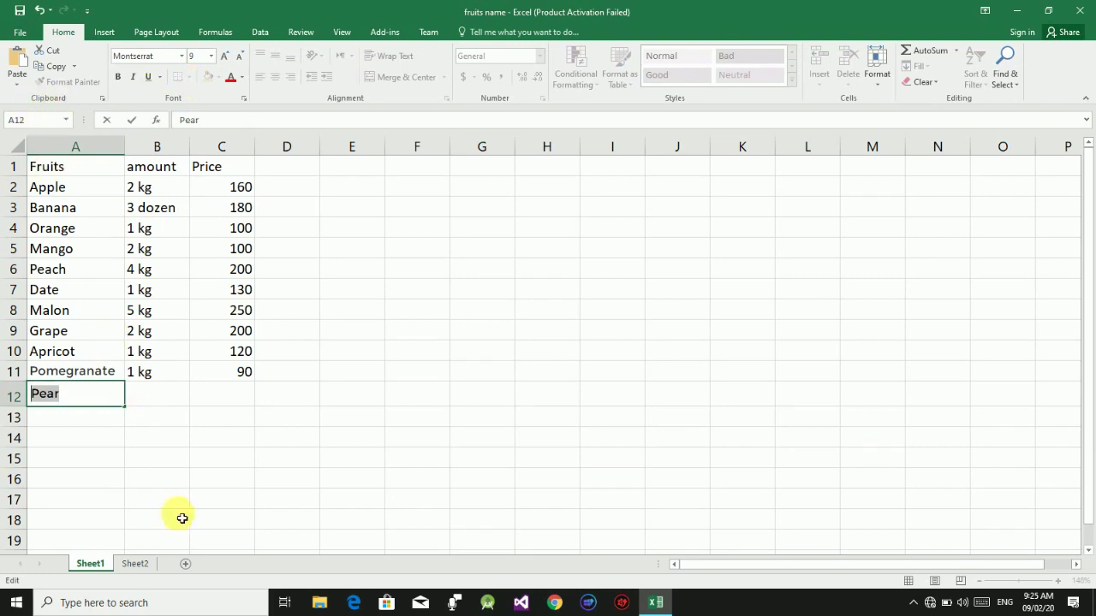
Copy the Pear amount "2 kg" from cell B3 of Sheet2 and paste it into cell B12 of Sheet1.
click(134, 563)
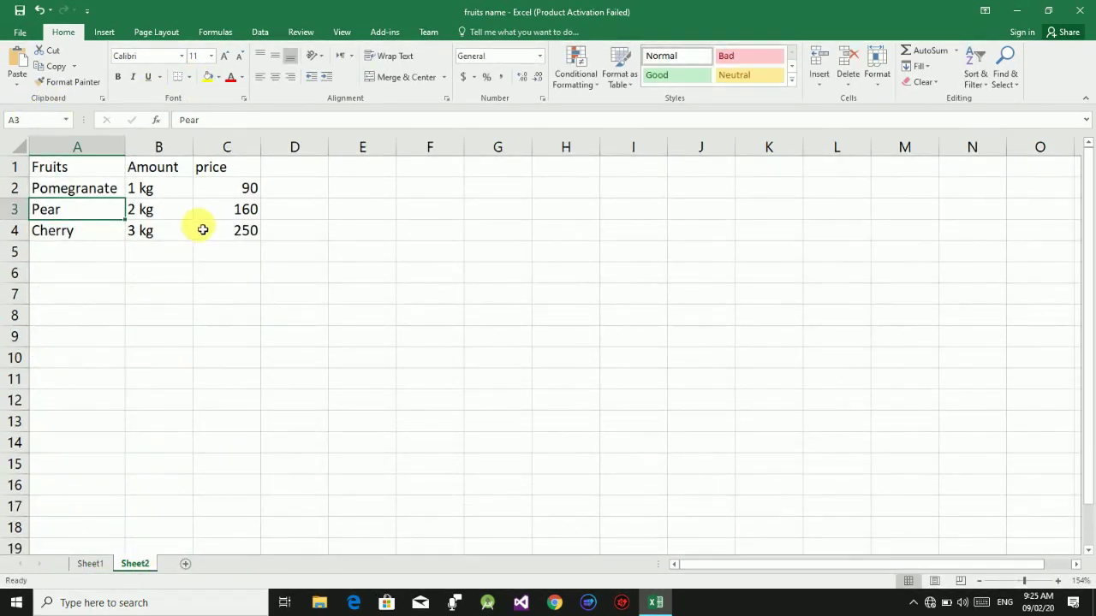
click(137, 217)
double_click(137, 218)
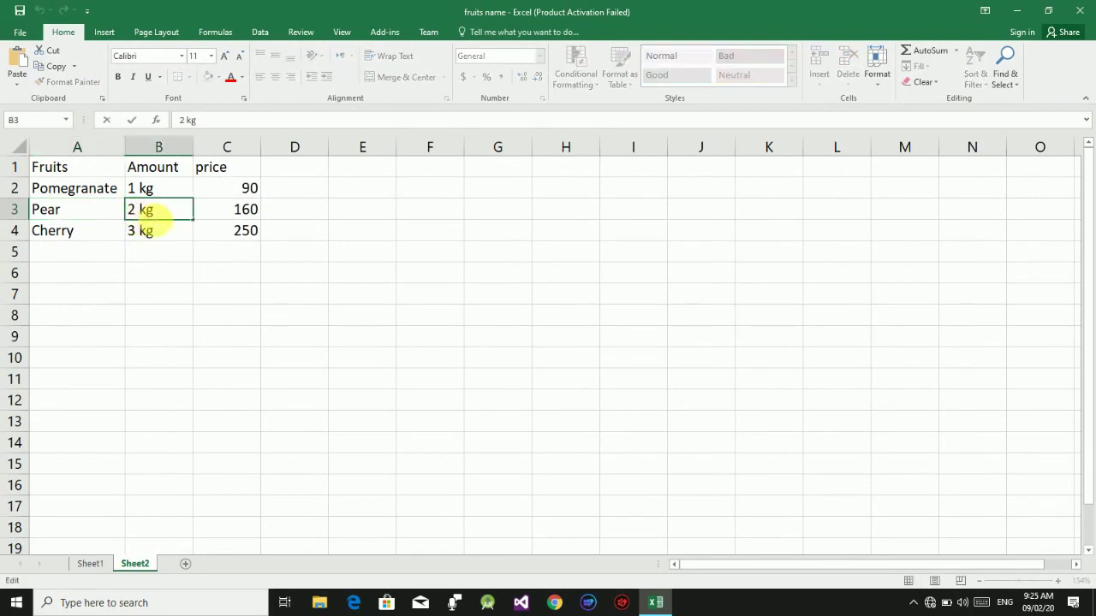
drag(135, 213, 131, 213)
key(ctrl+c)
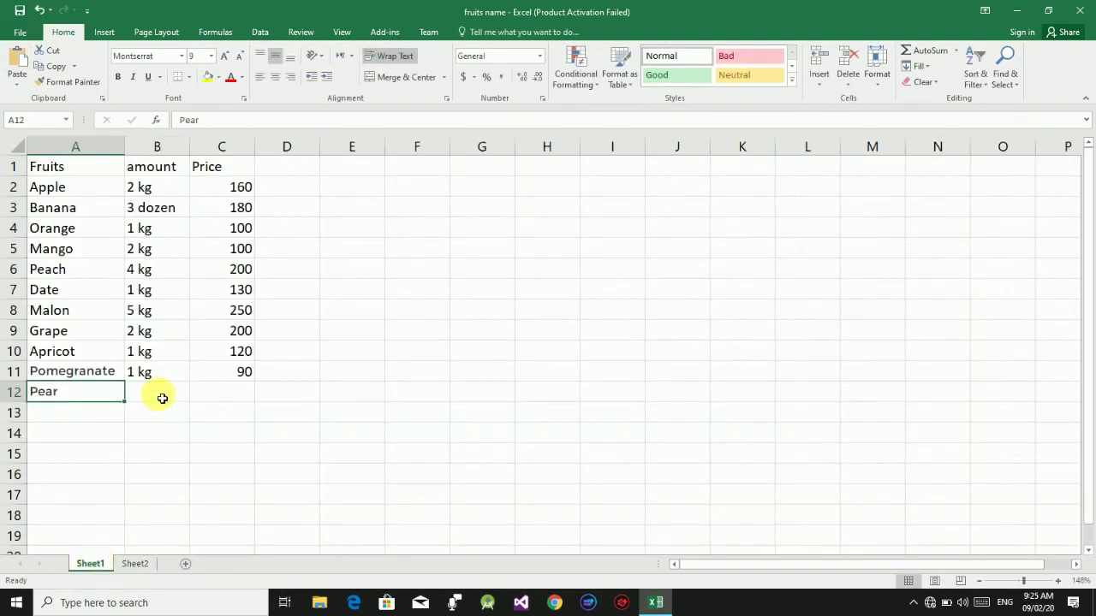
click(162, 399)
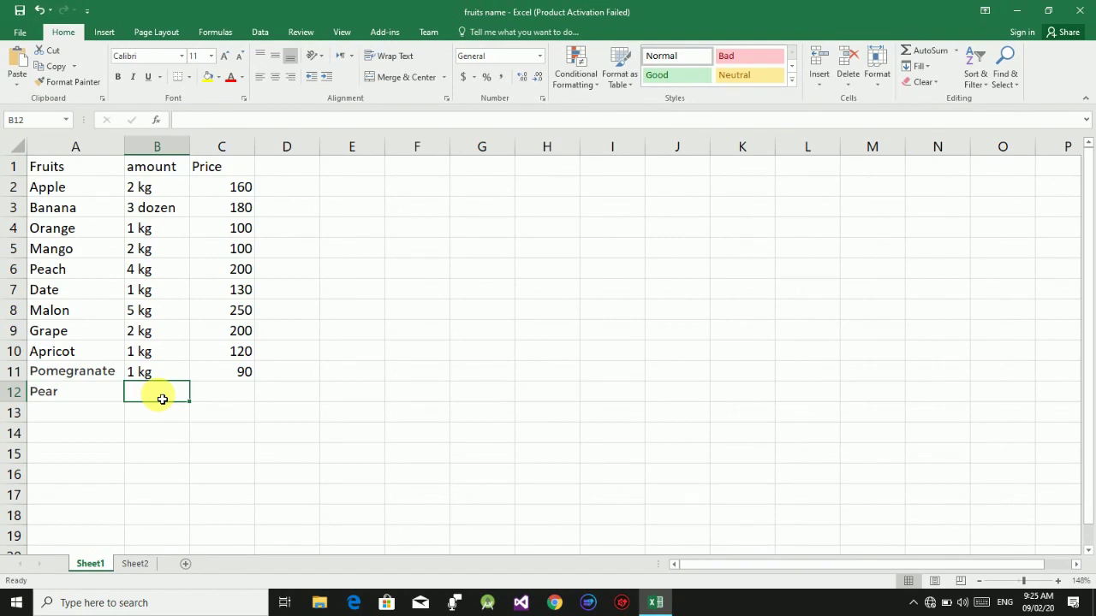
key(ctrl+v)
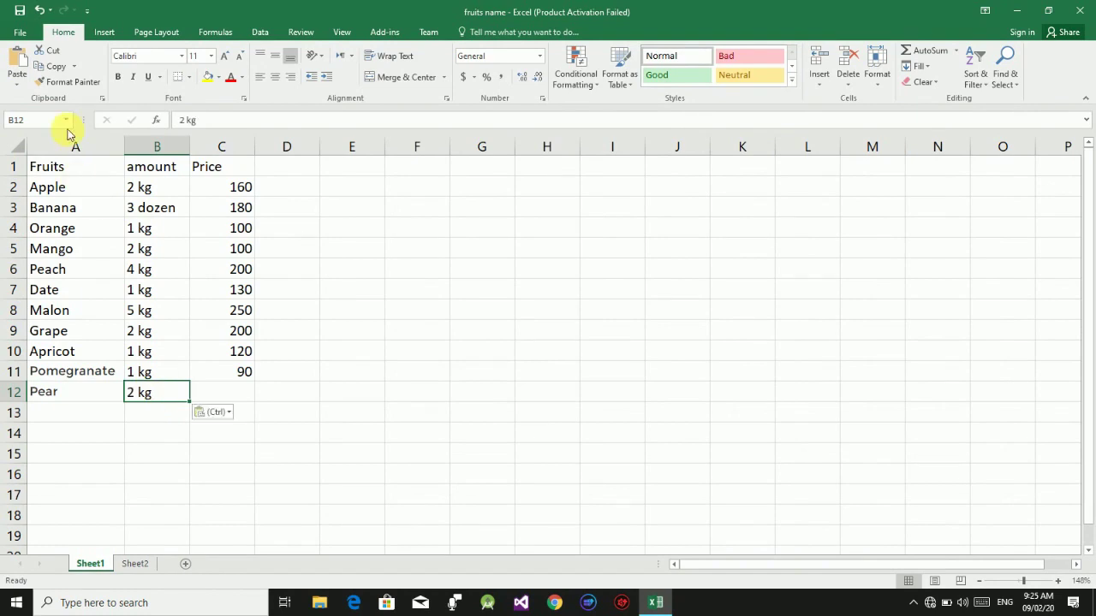
Copy the Pear price 160 from cell C3 of Sheet2 and paste it into cell C12 of Sheet1.
click(135, 564)
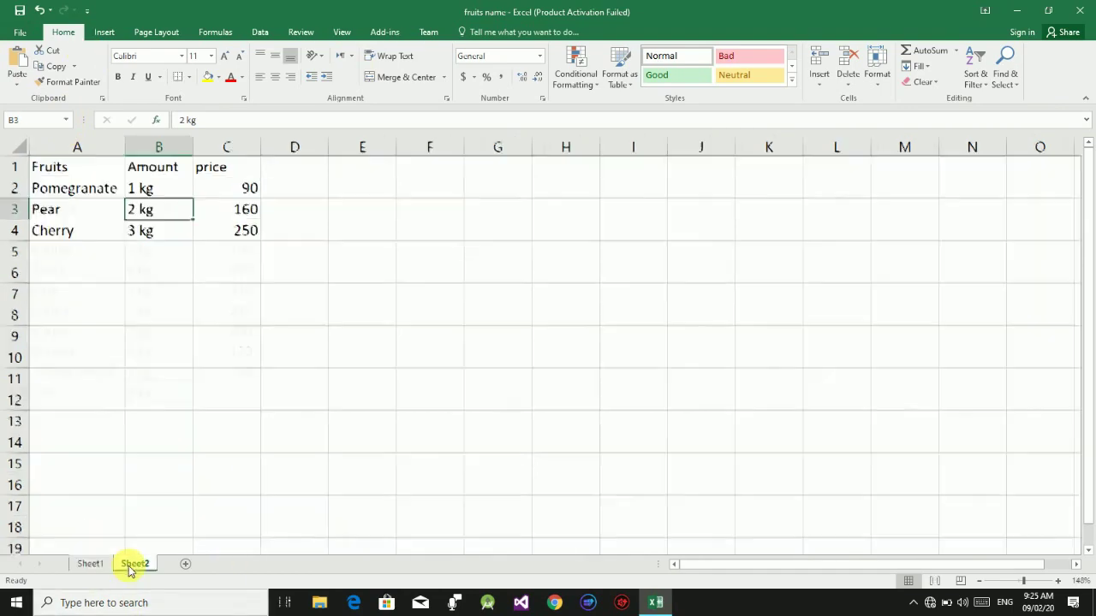
click(251, 215)
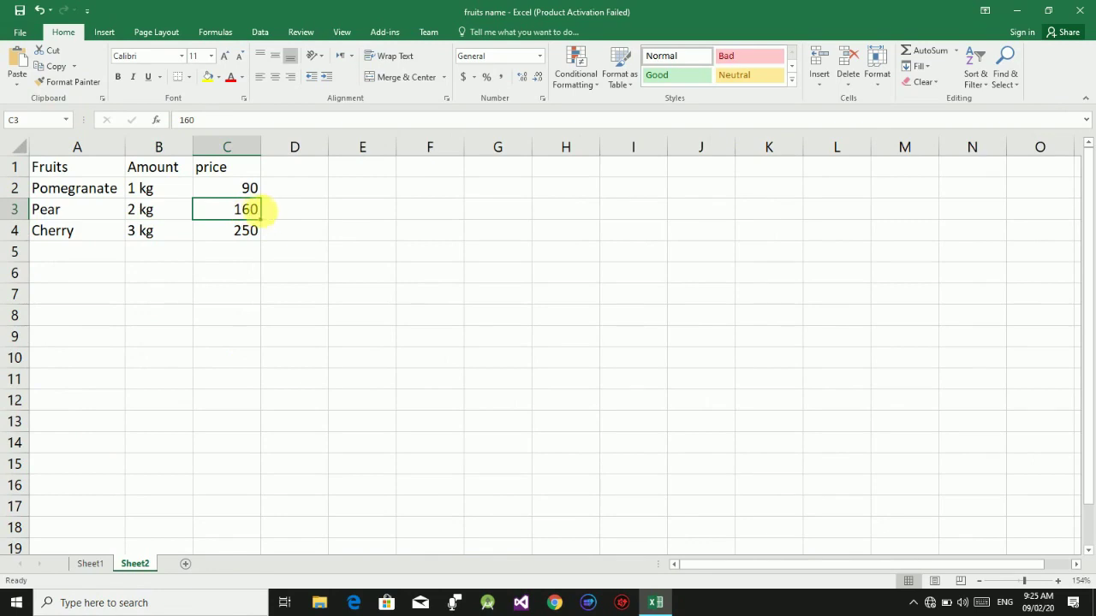
double_click(246, 211)
double_click(239, 211)
key(ctrl+c)
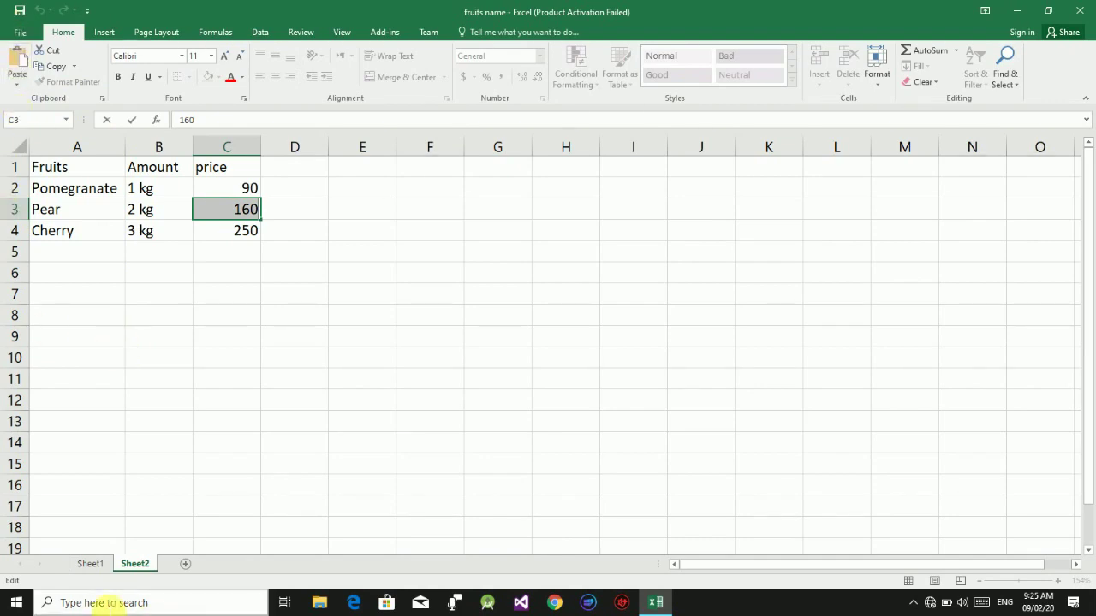
click(92, 564)
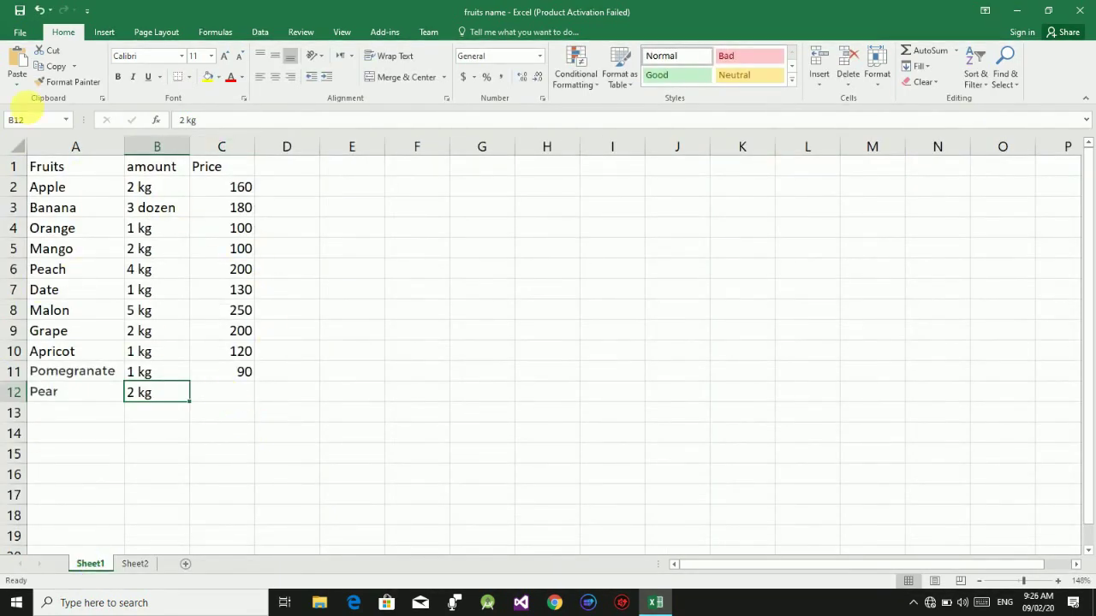
click(221, 396)
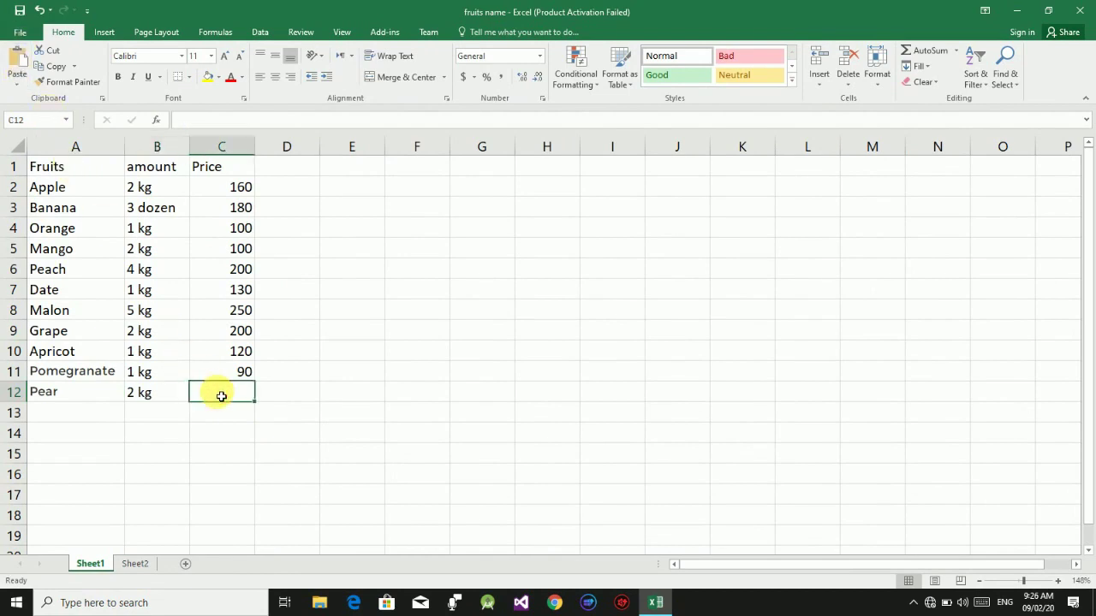
key(ctrl+v)
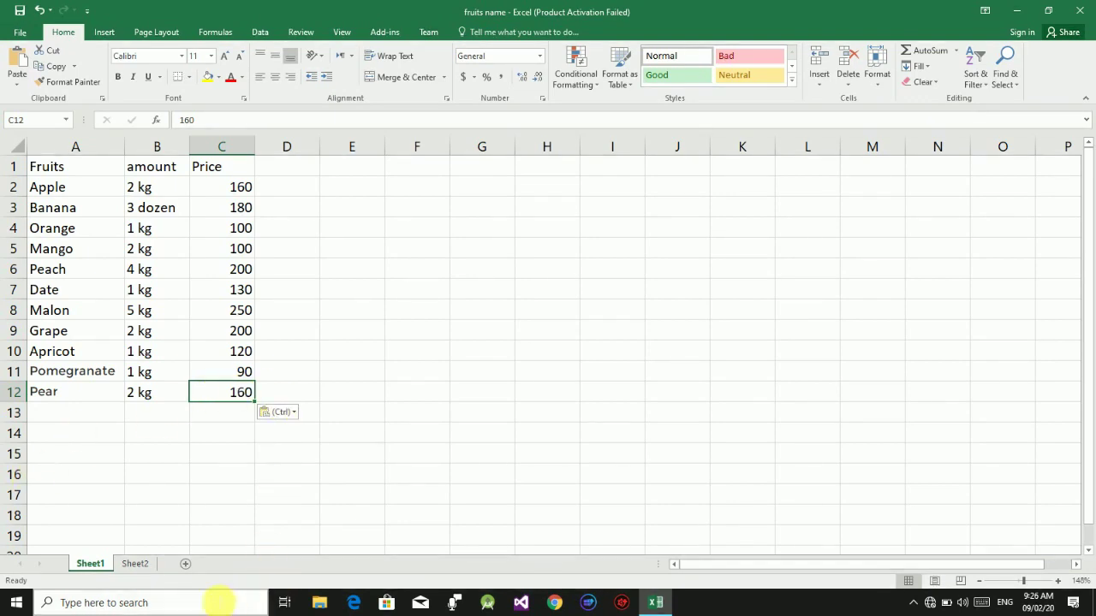
Cut the text "Cherry" from cell A4 of Sheet2 and paste it into cell A13 of Sheet1.
click(132, 564)
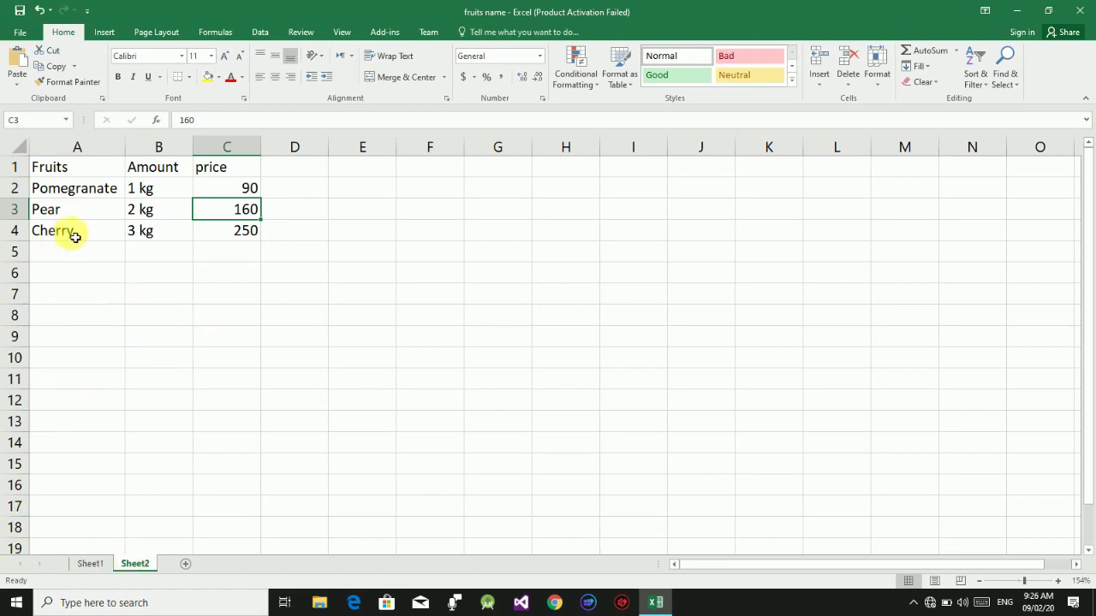
click(77, 234)
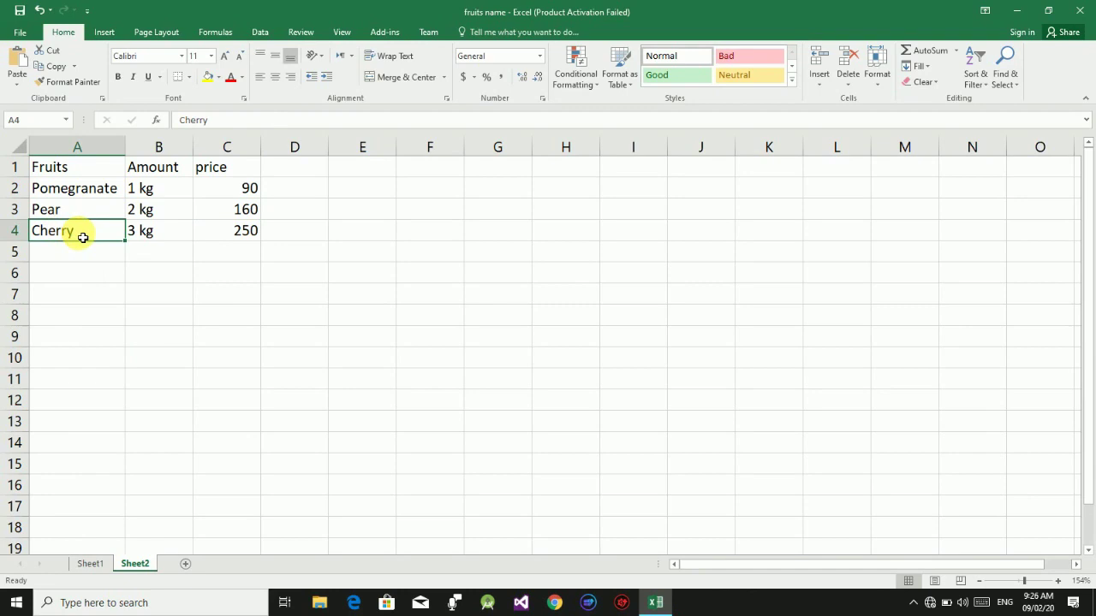
double_click(84, 237)
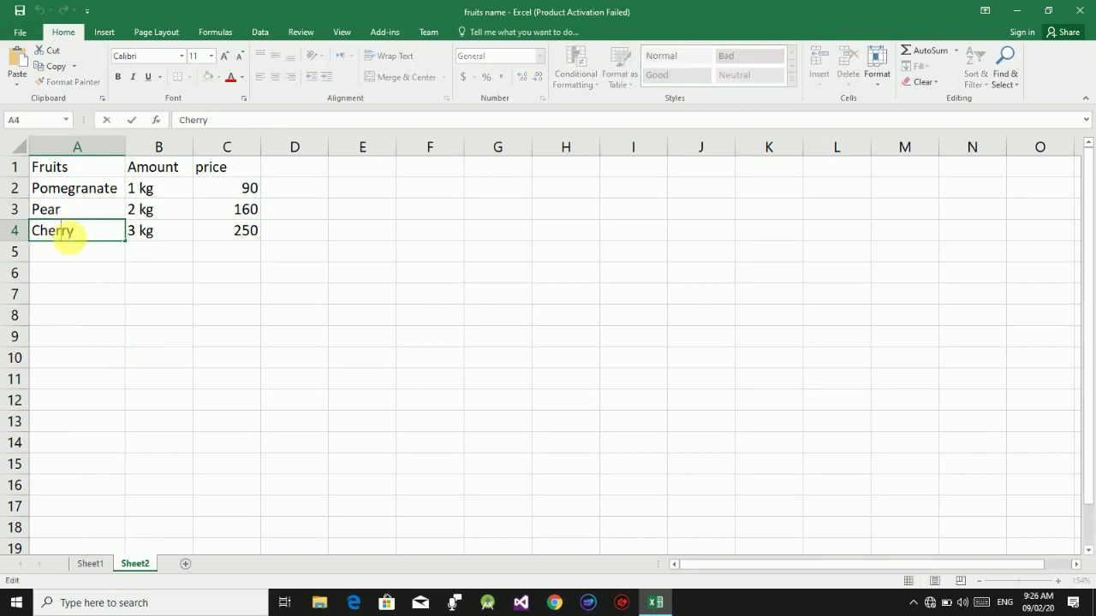
drag(83, 237, 33, 235)
key(ctrl+c)
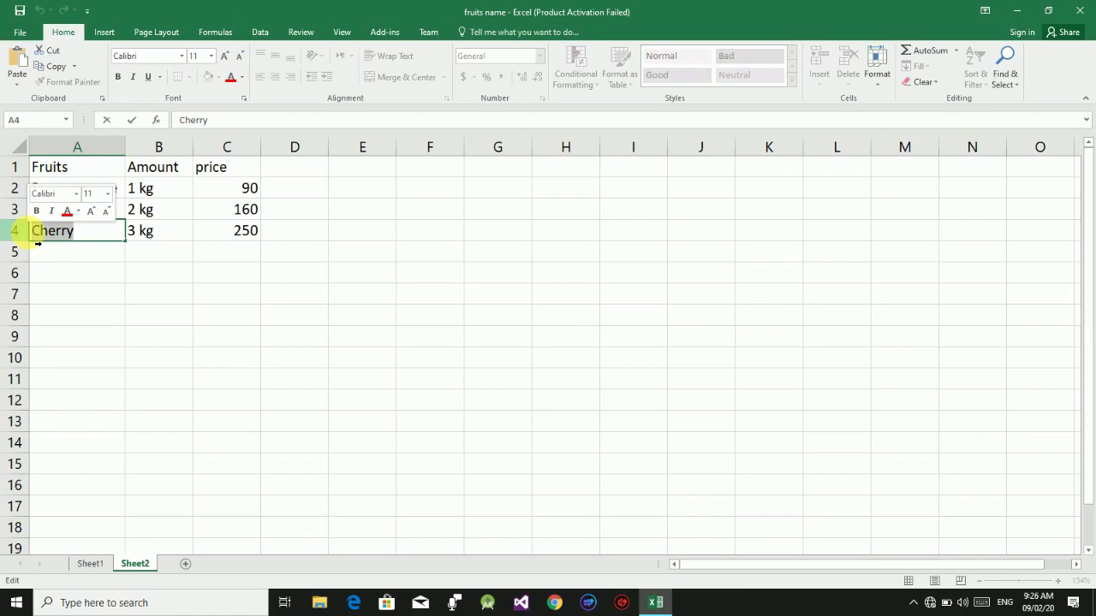
click(57, 59)
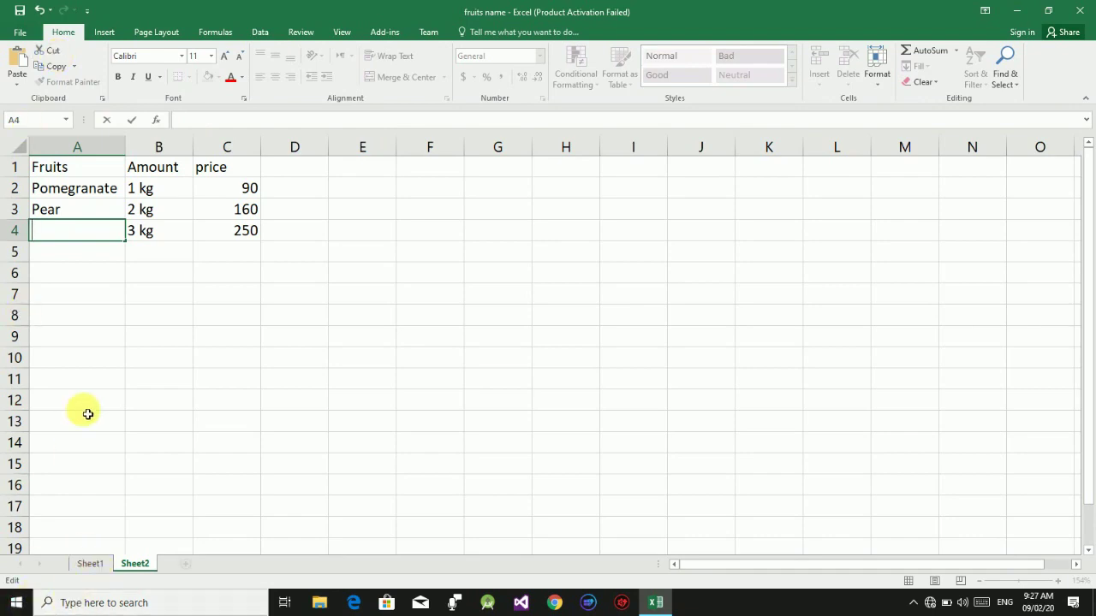
click(88, 564)
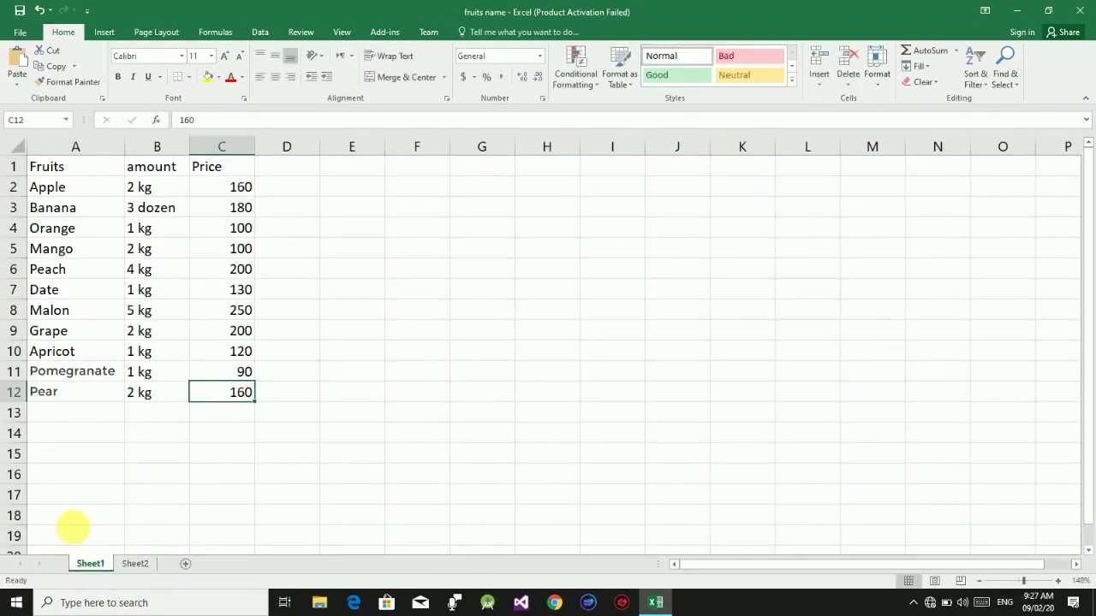
click(71, 417)
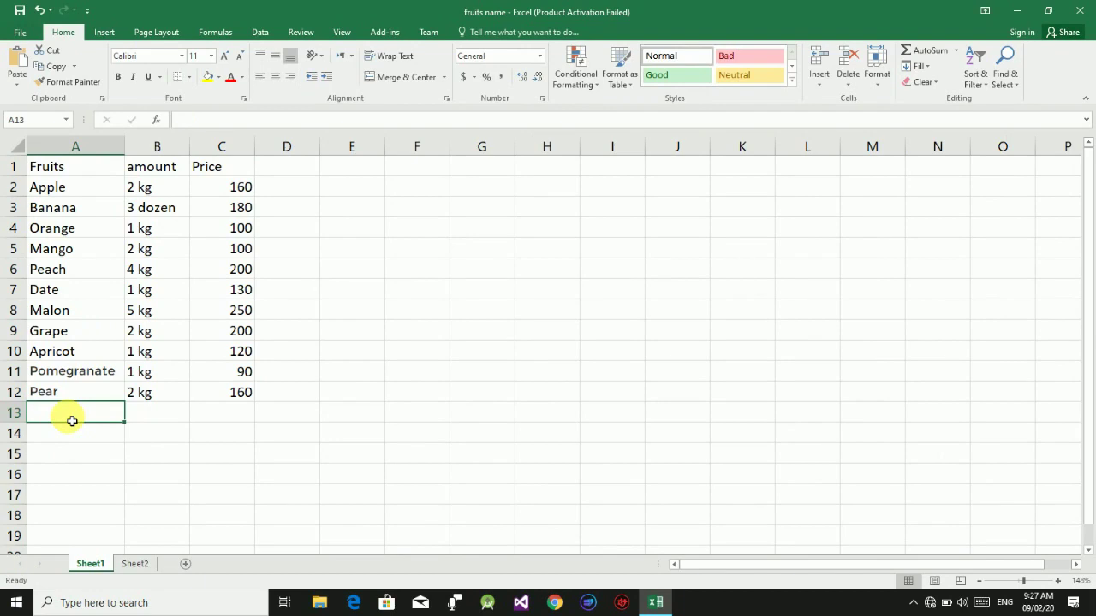
click(16, 66)
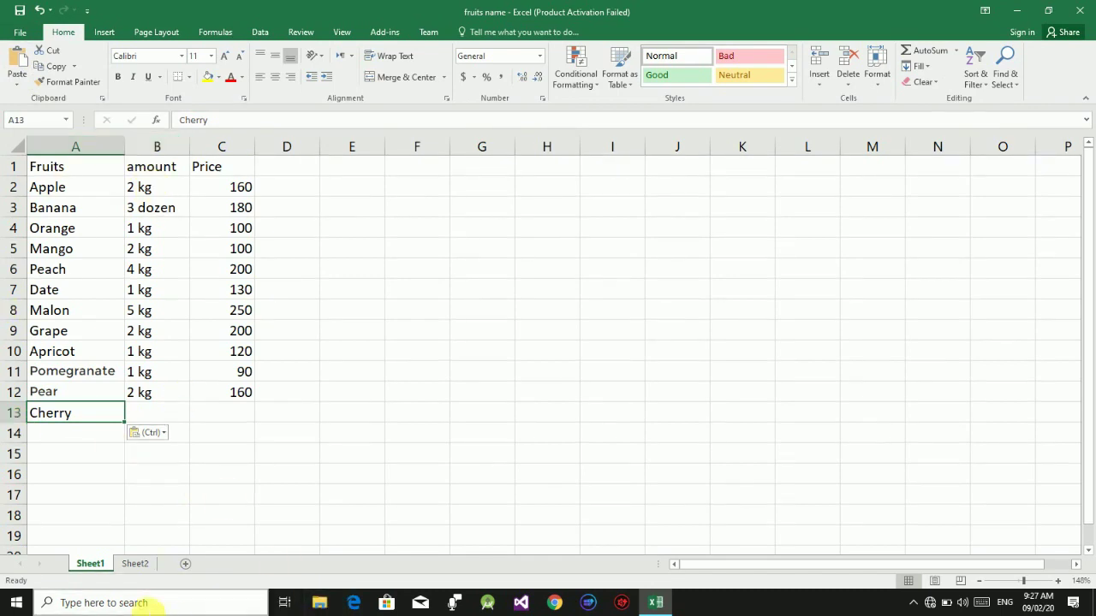
Cut the Cherry amount "3 kg" from cell B4 of Sheet2 and paste it into cell B13 of Sheet1.
click(129, 564)
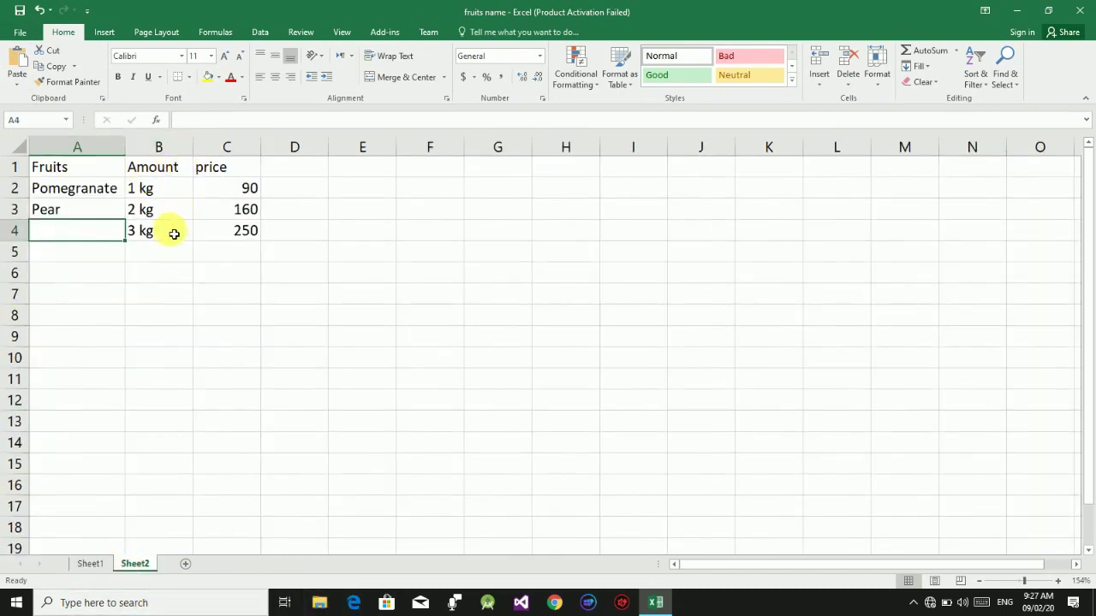
double_click(146, 234)
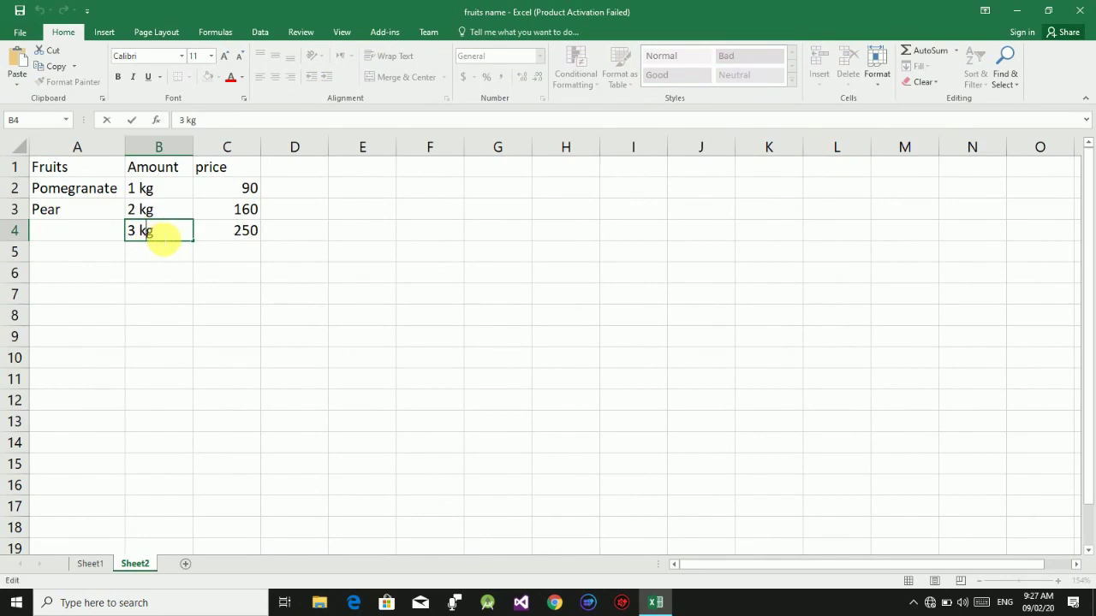
drag(154, 233, 123, 236)
key(ctrl+c)
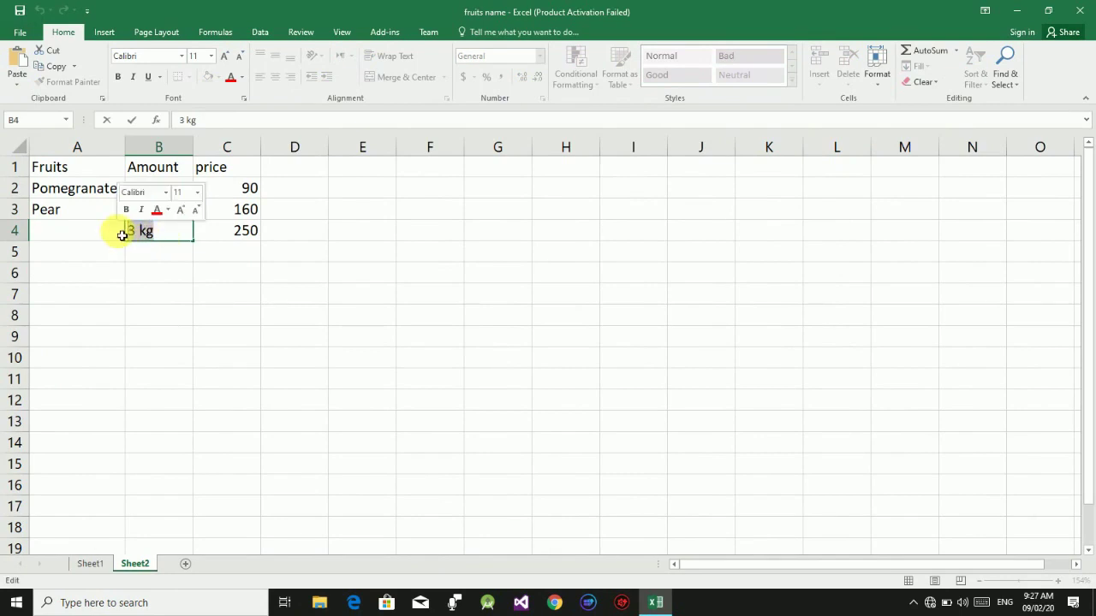
click(49, 55)
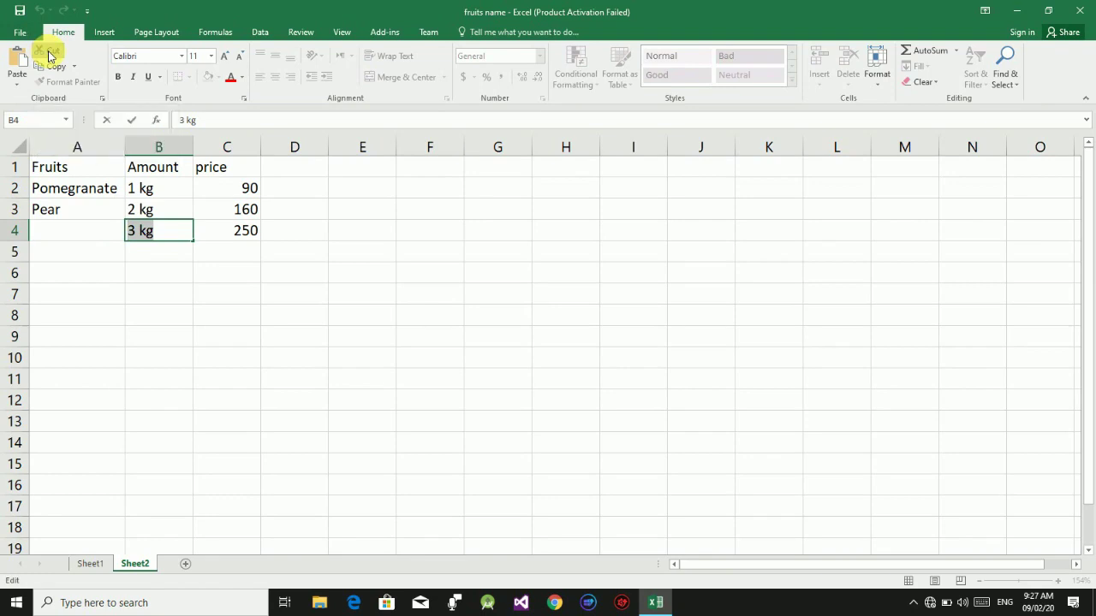
click(49, 55)
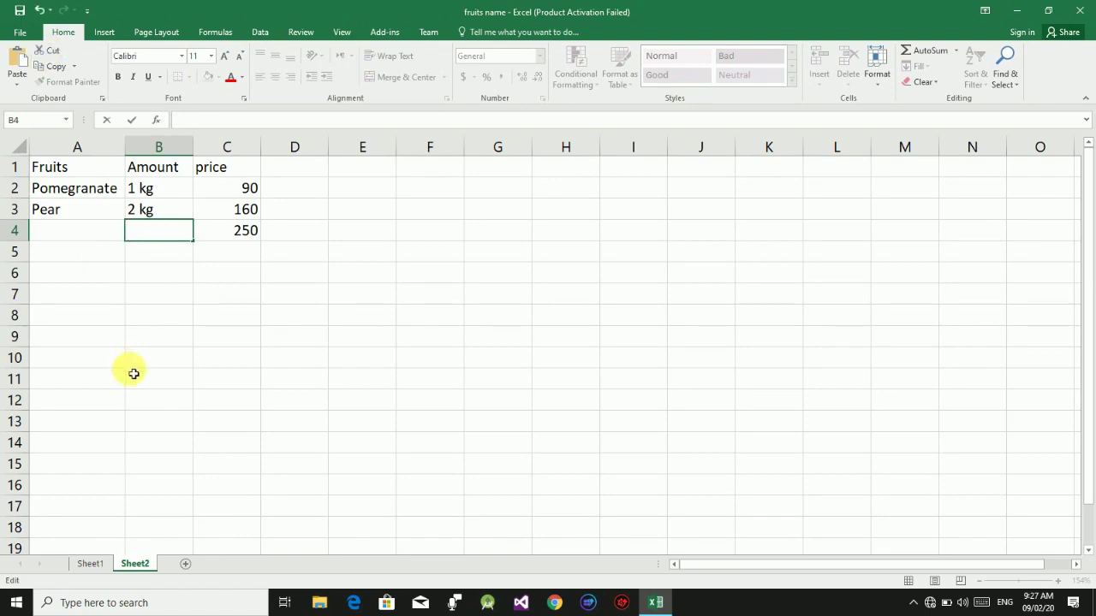
click(91, 564)
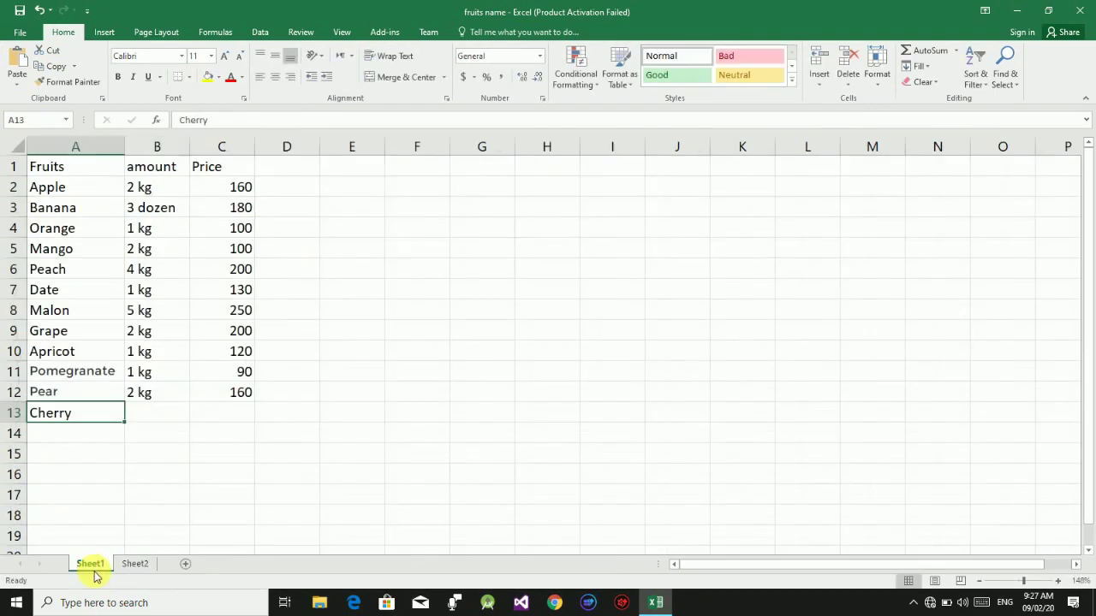
click(161, 415)
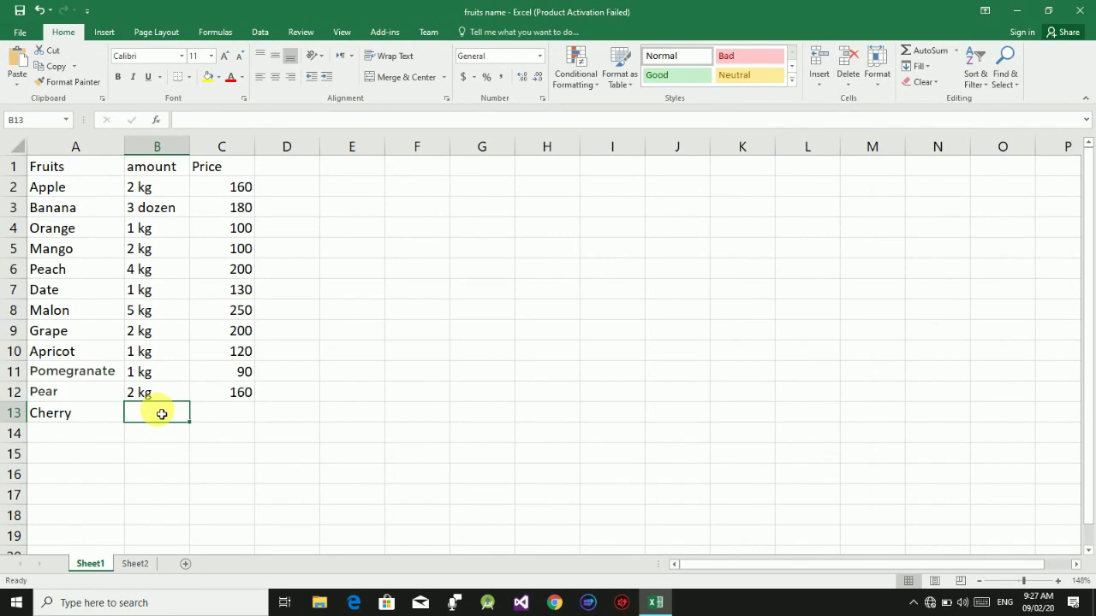
click(23, 65)
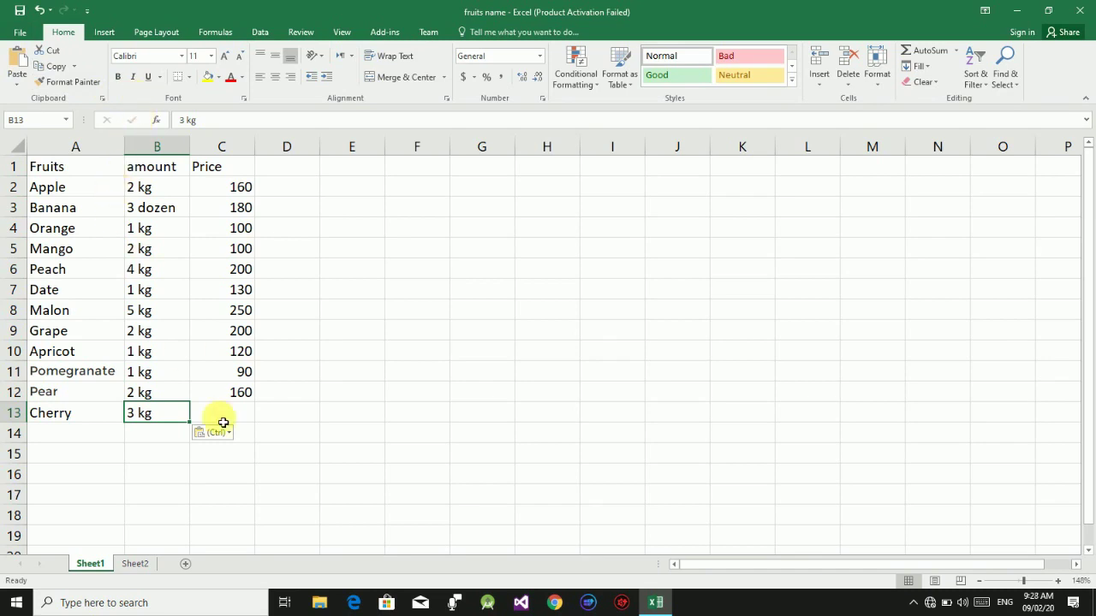
Cut the Cherry price 250 from cell C4 of Sheet2 and paste it into cell C13 of Sheet1.
click(135, 564)
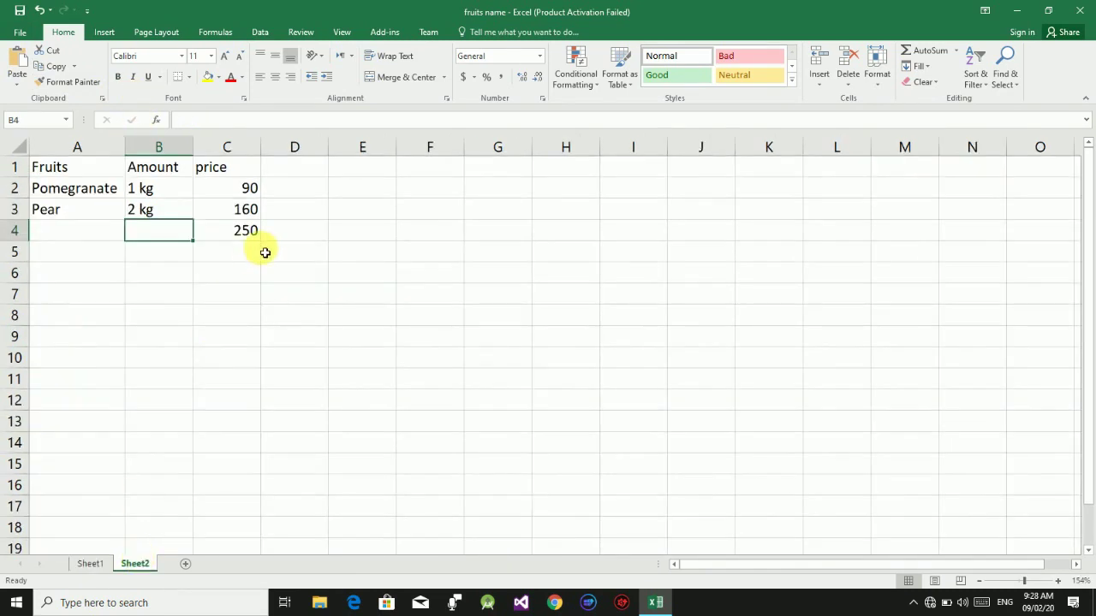
click(247, 233)
double_click(250, 237)
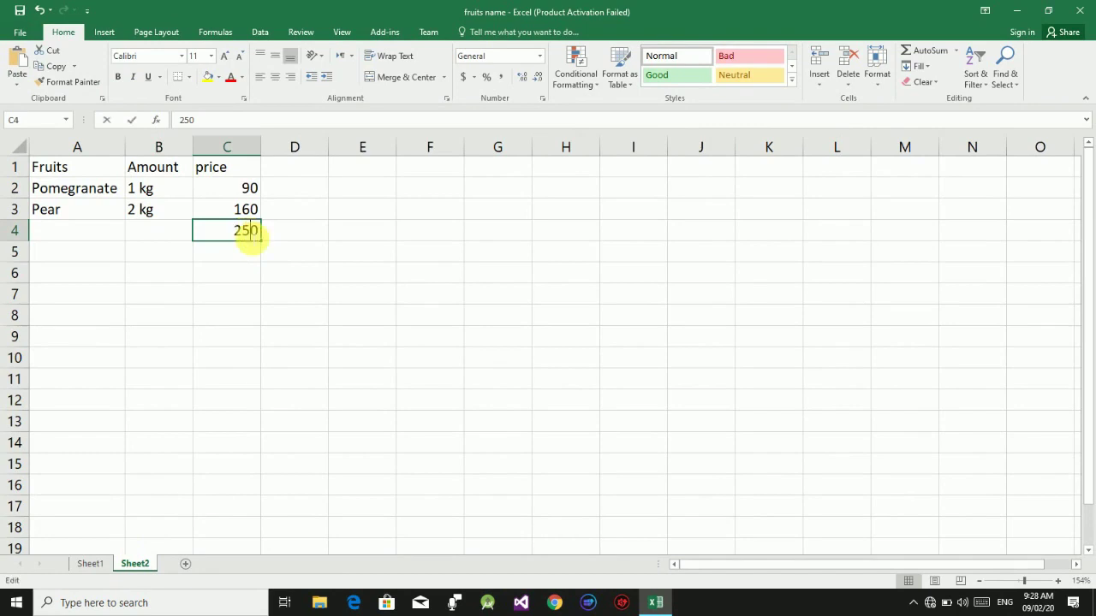
double_click(246, 233)
key(ctrl+c)
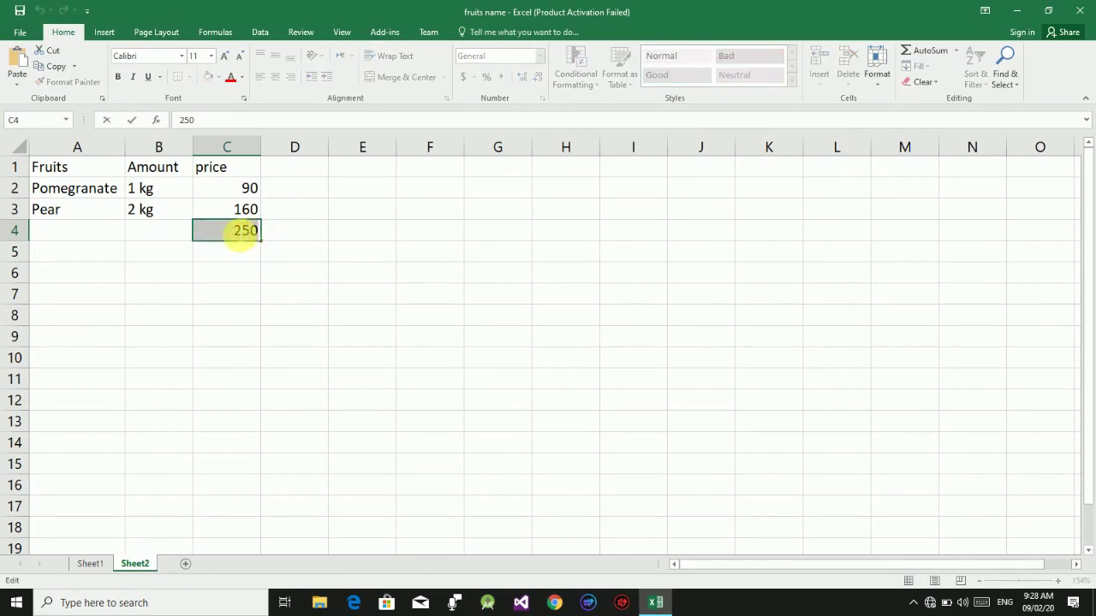
key(BackSpace)
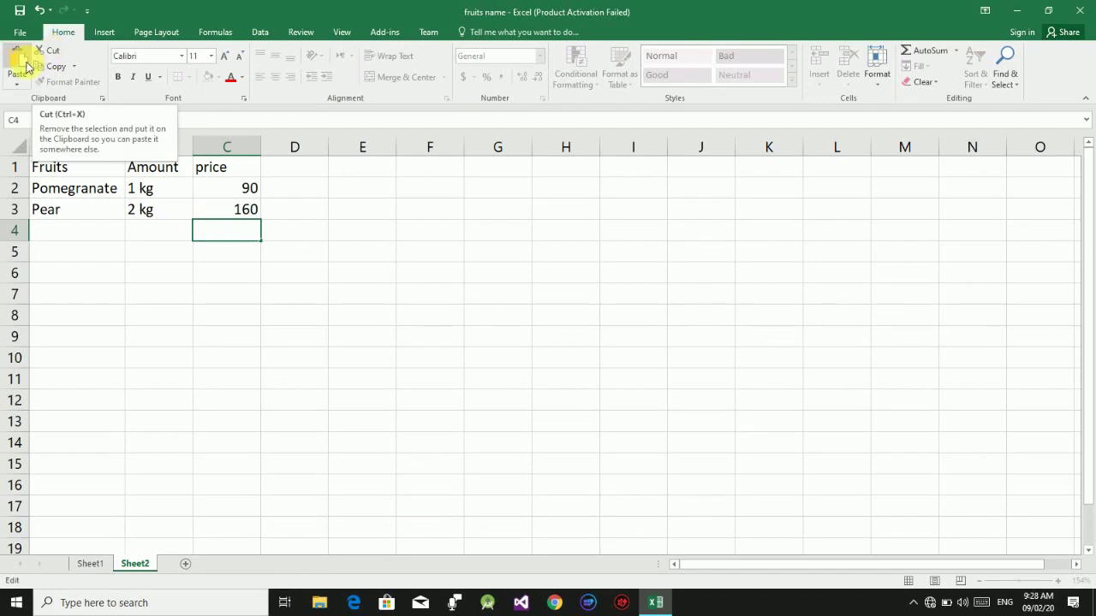
click(88, 561)
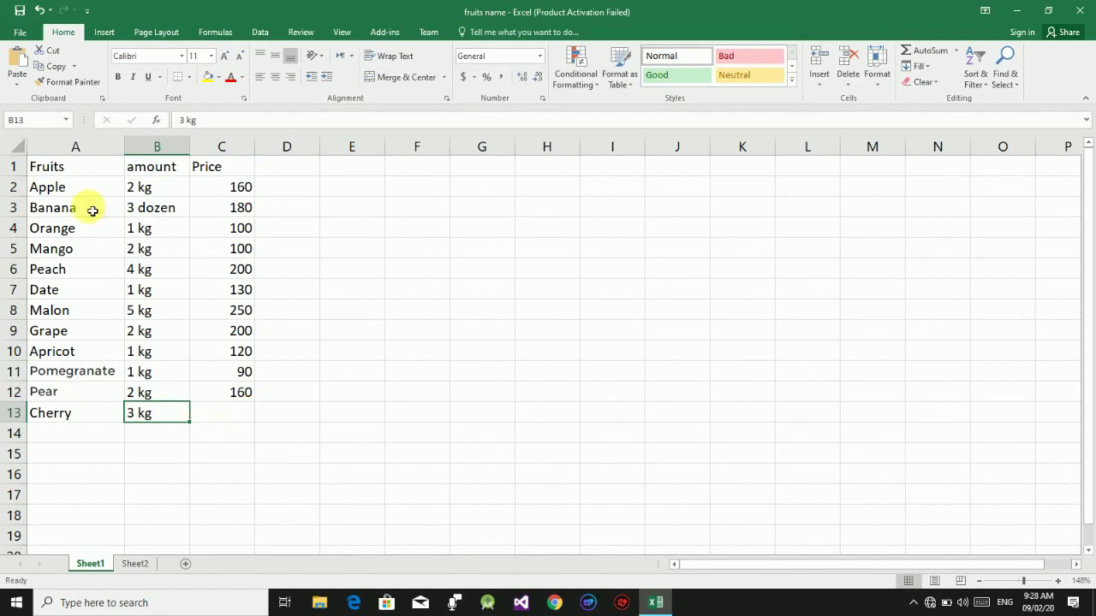
click(225, 413)
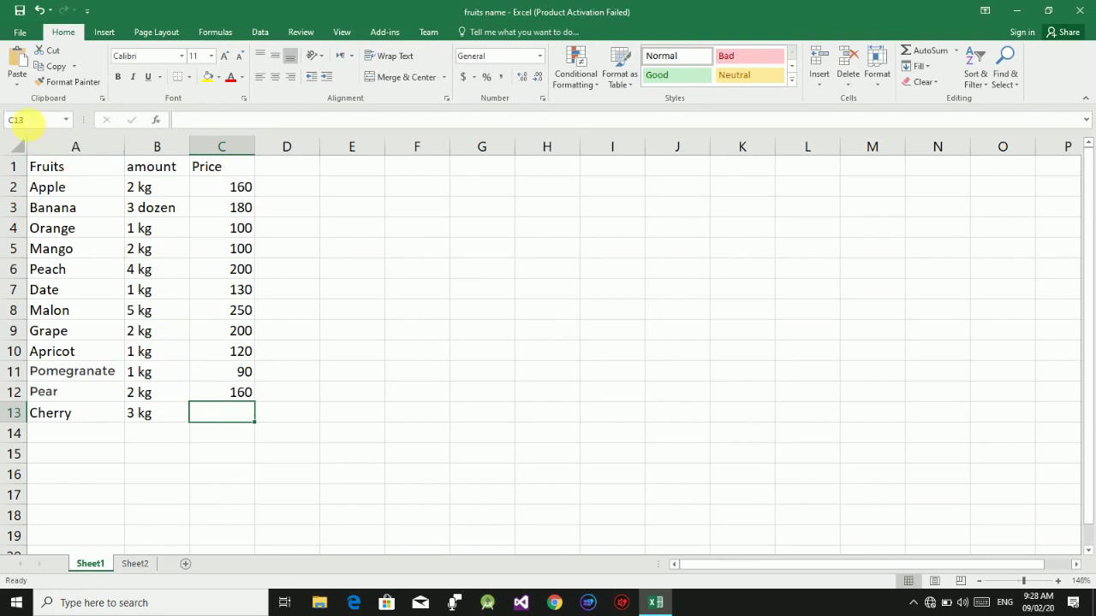
click(18, 60)
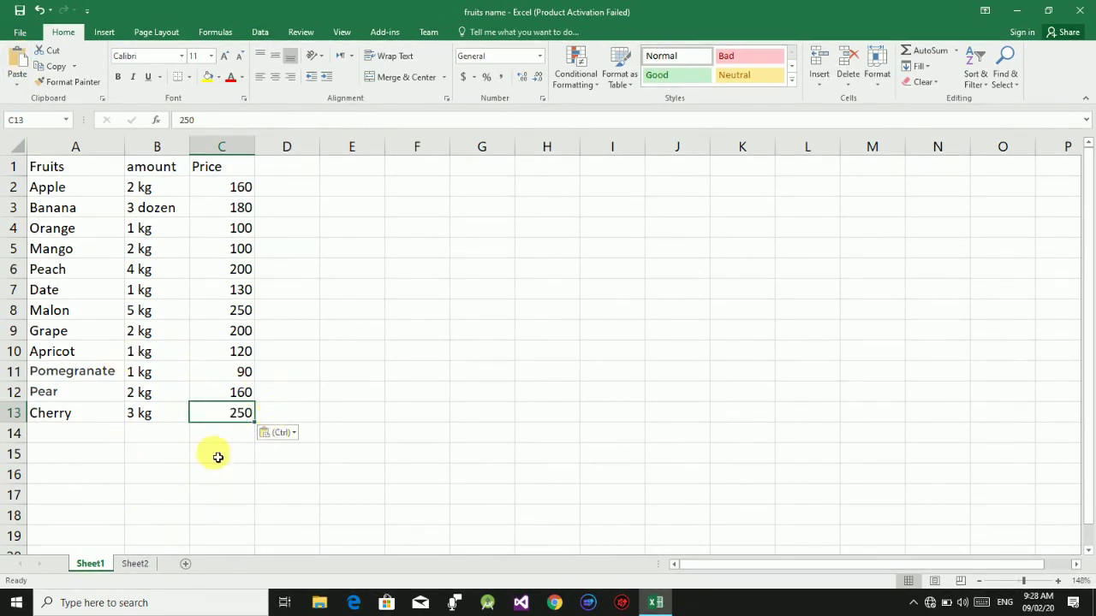
click(135, 565)
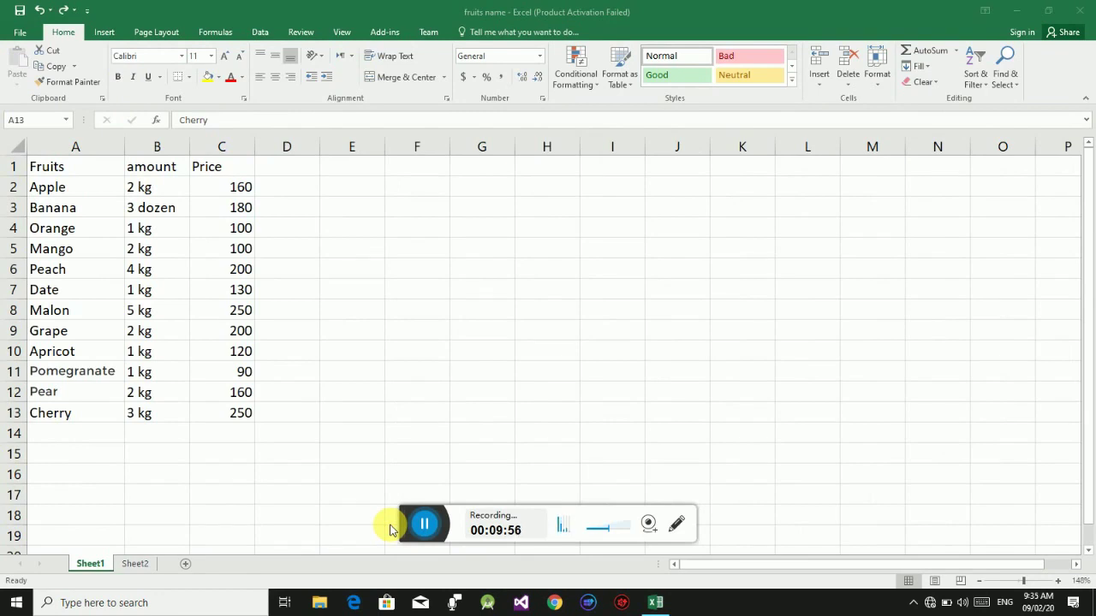
Change the font of the Cherry text in cell A13 of Sheet1 to Arial Rounded MT Bold.
double_click(81, 417)
drag(82, 416, 30, 424)
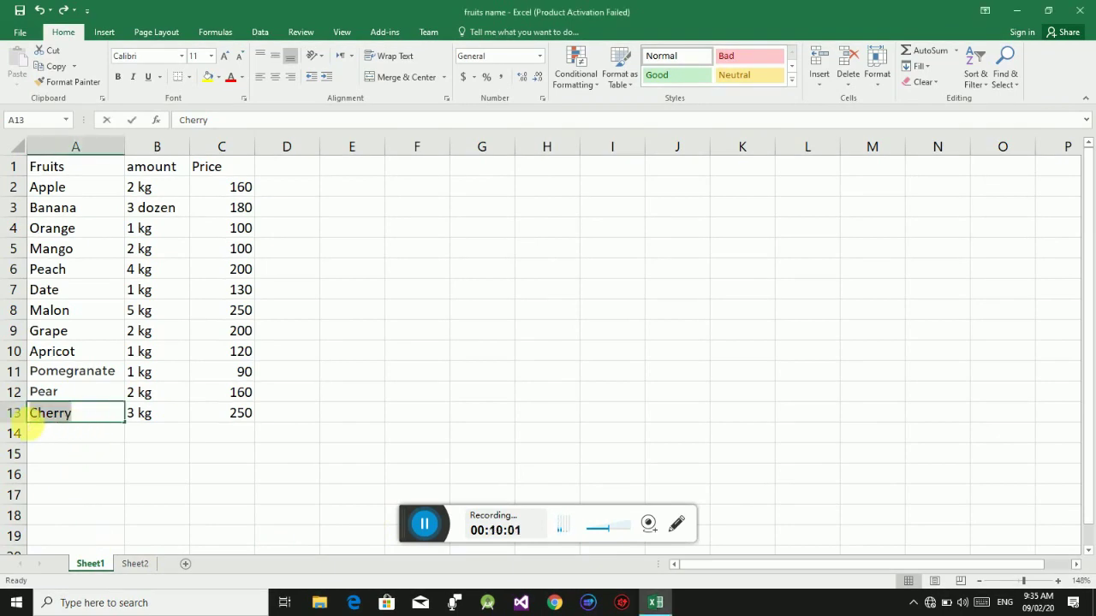
click(182, 55)
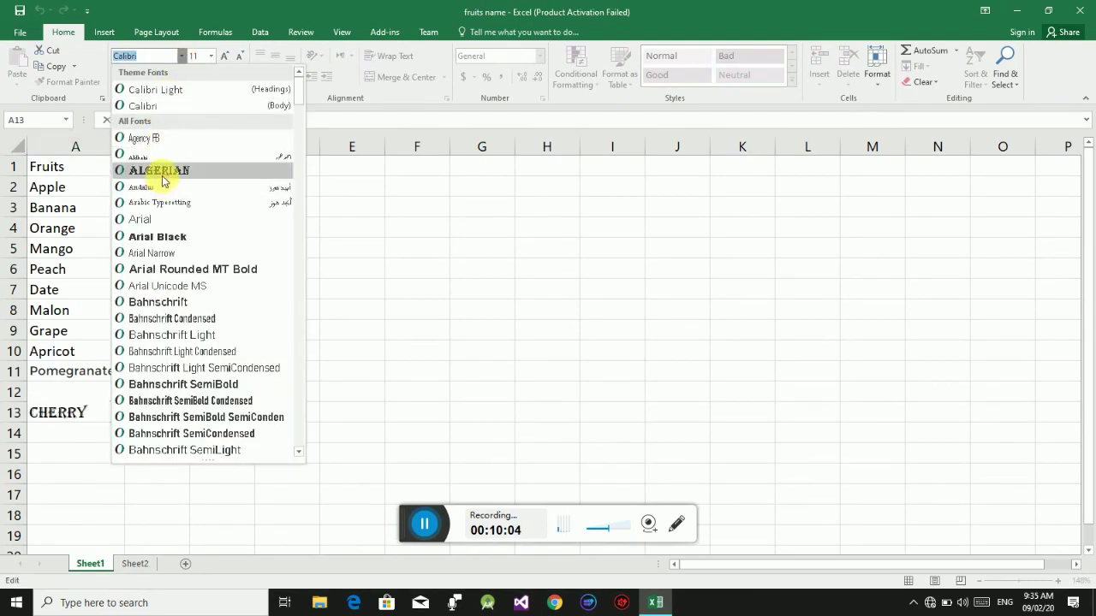
click(164, 272)
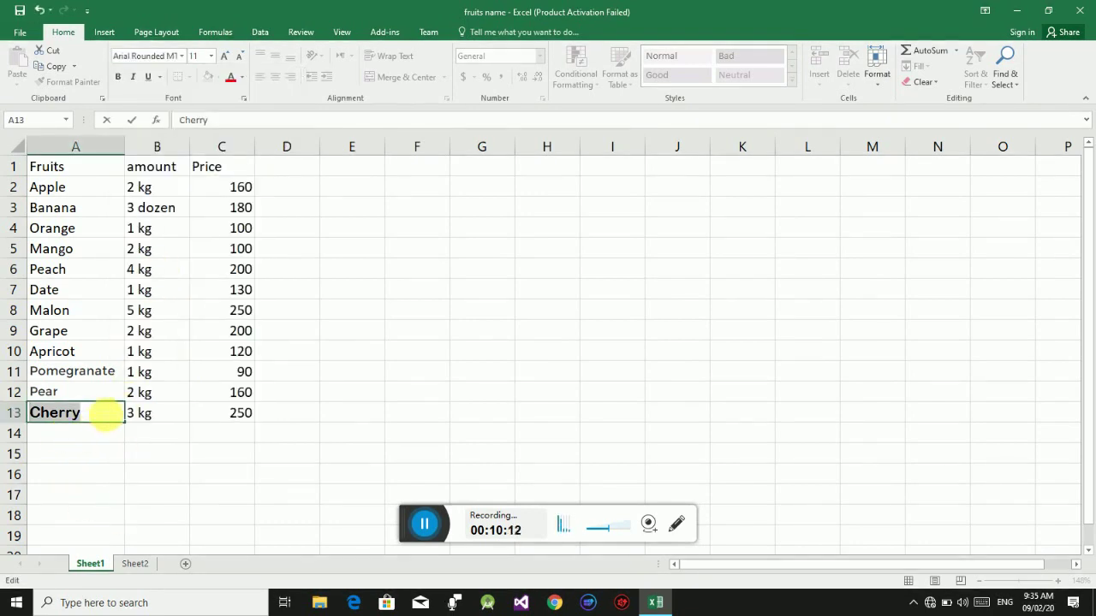
click(104, 415)
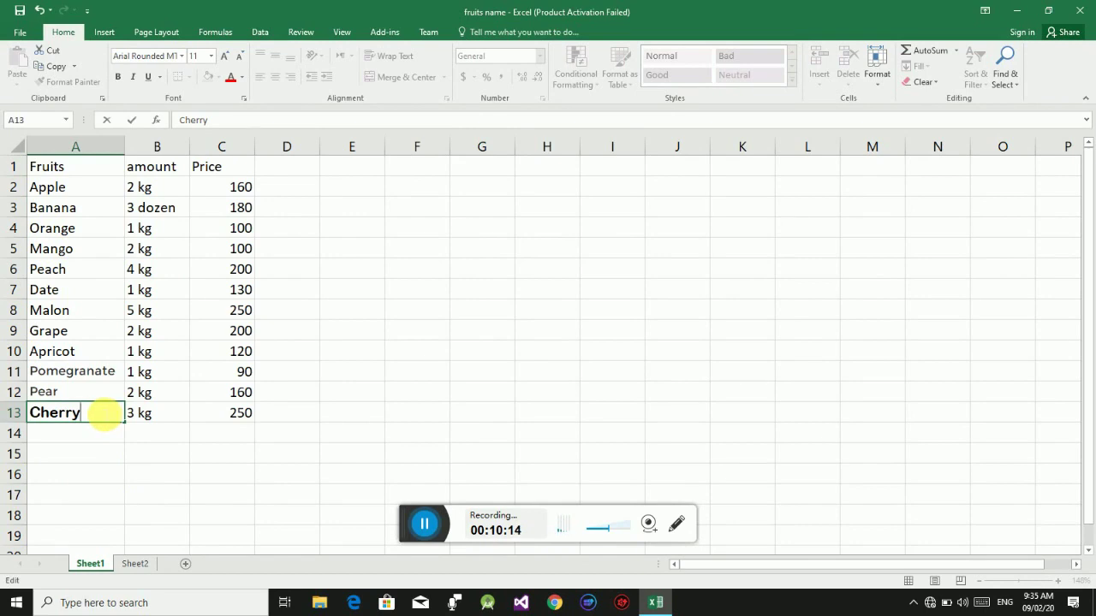
click(102, 446)
Copy the formatting of the Cherry cell A13 to the whole fruit name column, A1 to A13, with Format Painter.
click(98, 416)
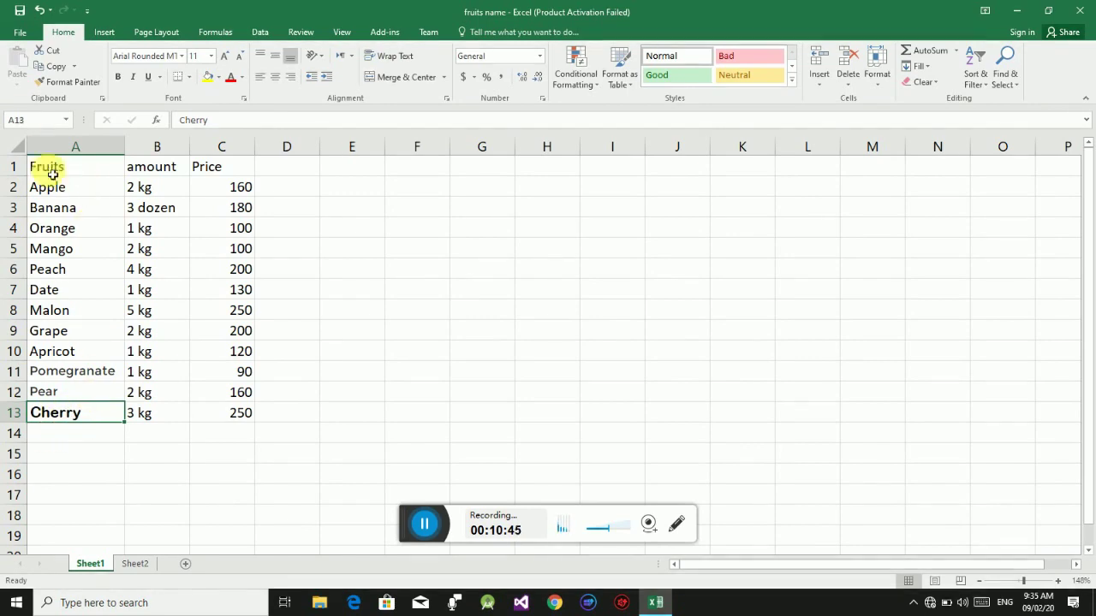
click(57, 83)
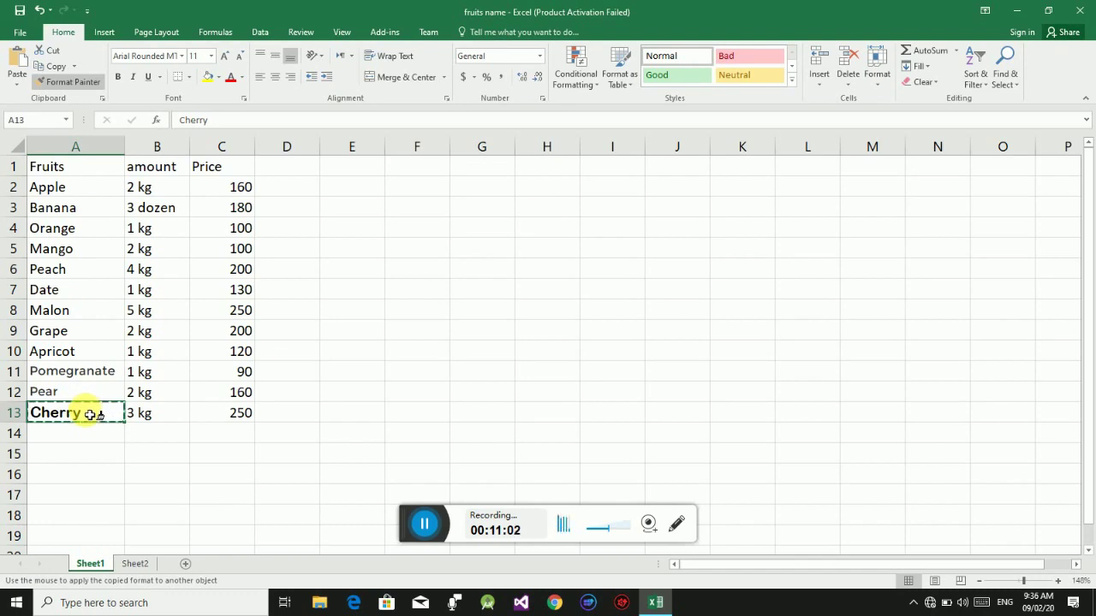
drag(89, 414, 94, 172)
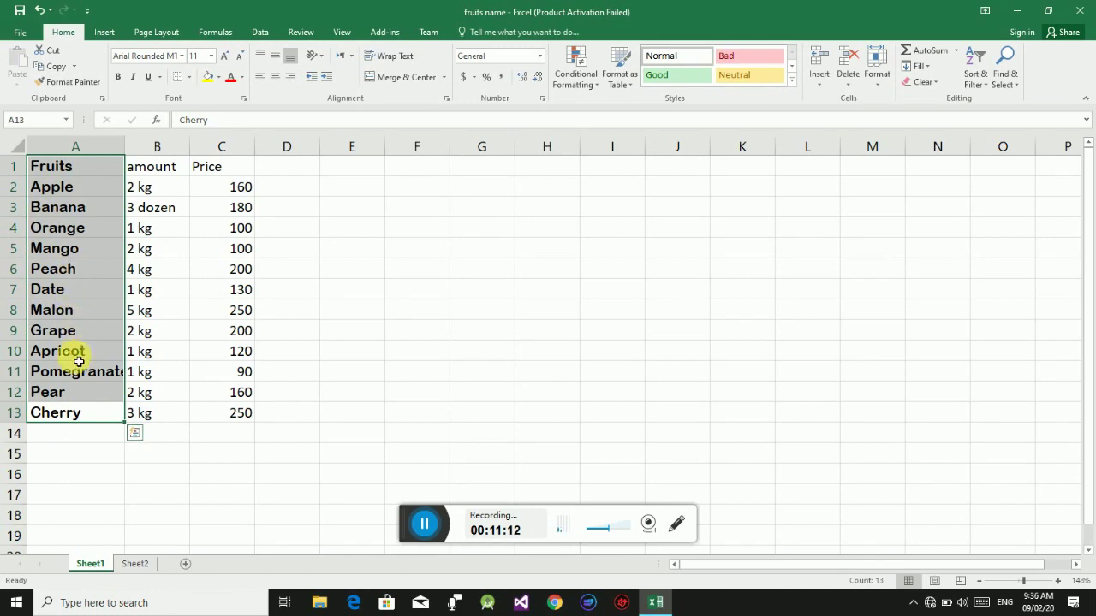
click(423, 528)
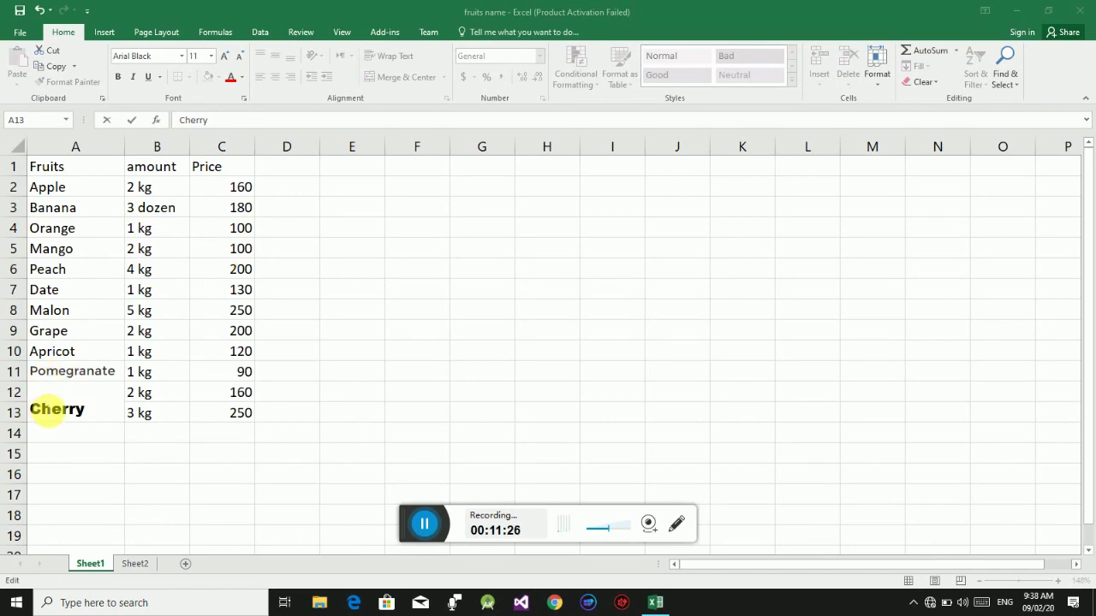
Finish editing cell A13 and apply its Arial Black formatting to the whole table A1:C13 with Format Painter.
double_click(52, 411)
key(Return)
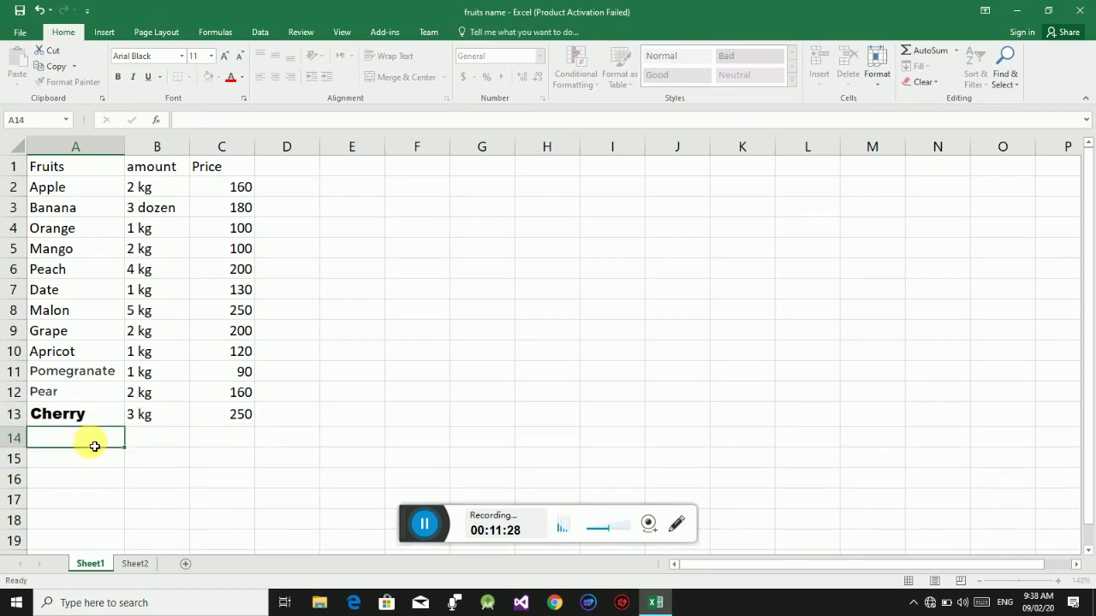
click(86, 417)
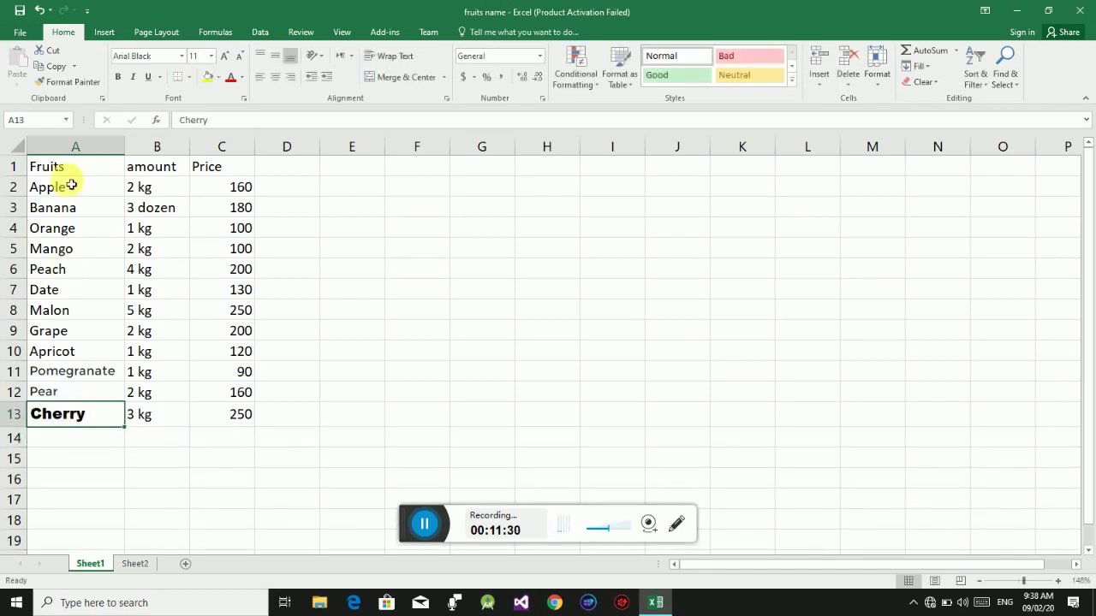
click(67, 86)
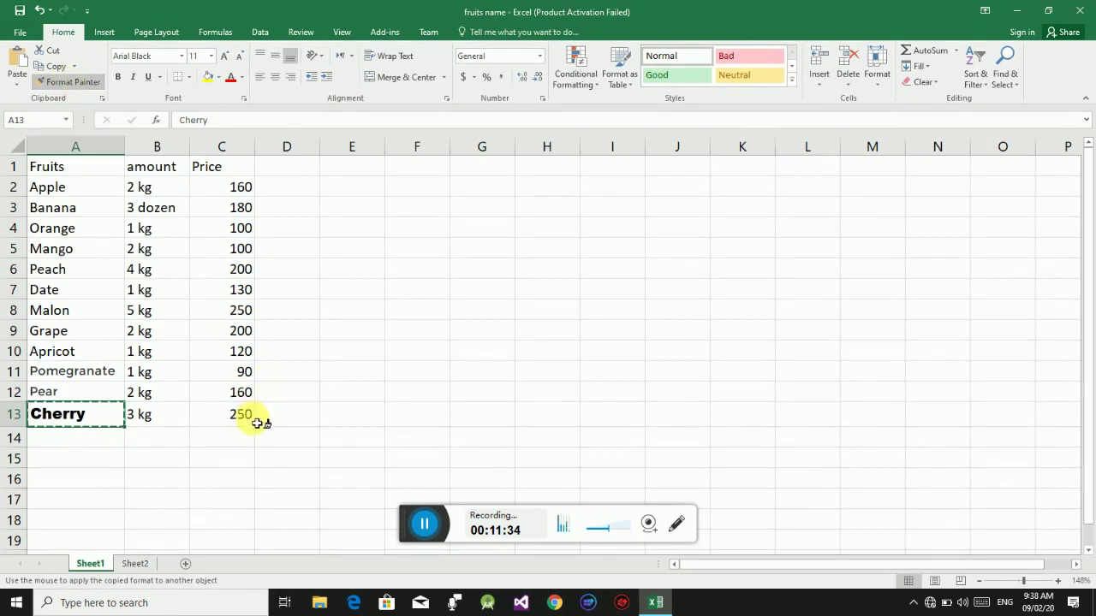
mouse_move(255, 425)
mouse_down()
mouse_move(151, 357)
mouse_move(118, 348)
mouse_move(78, 298)
mouse_move(78, 174)
mouse_up()
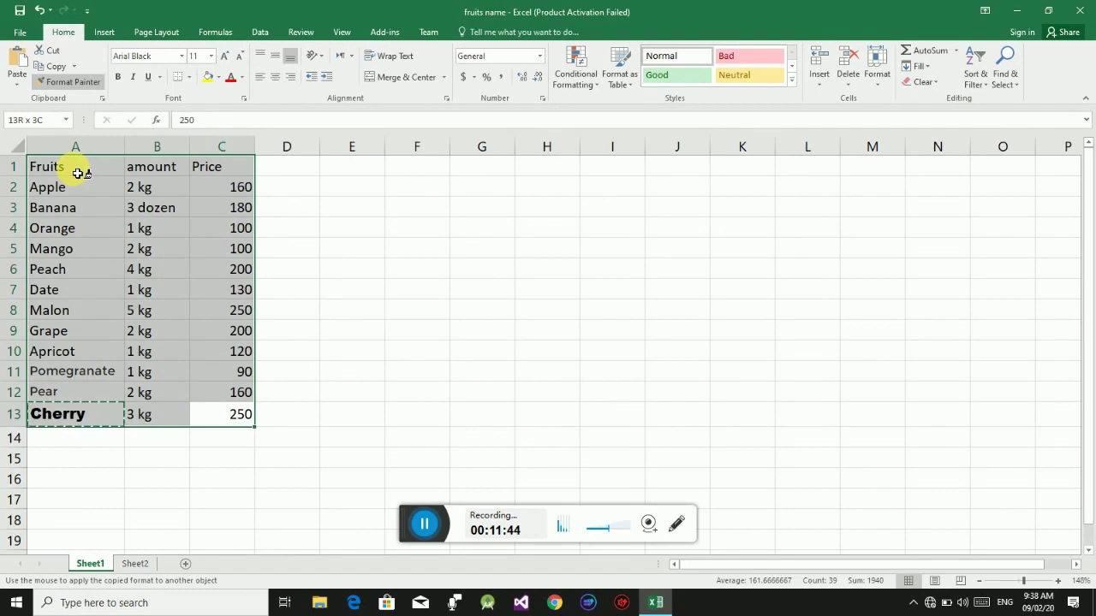
drag(77, 173, 77, 174)
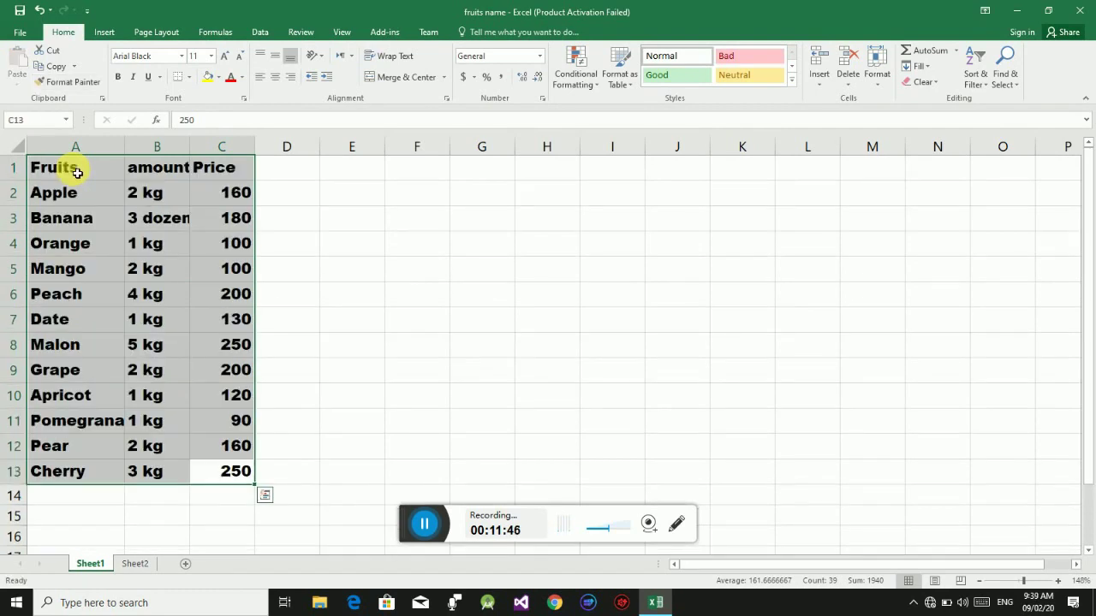